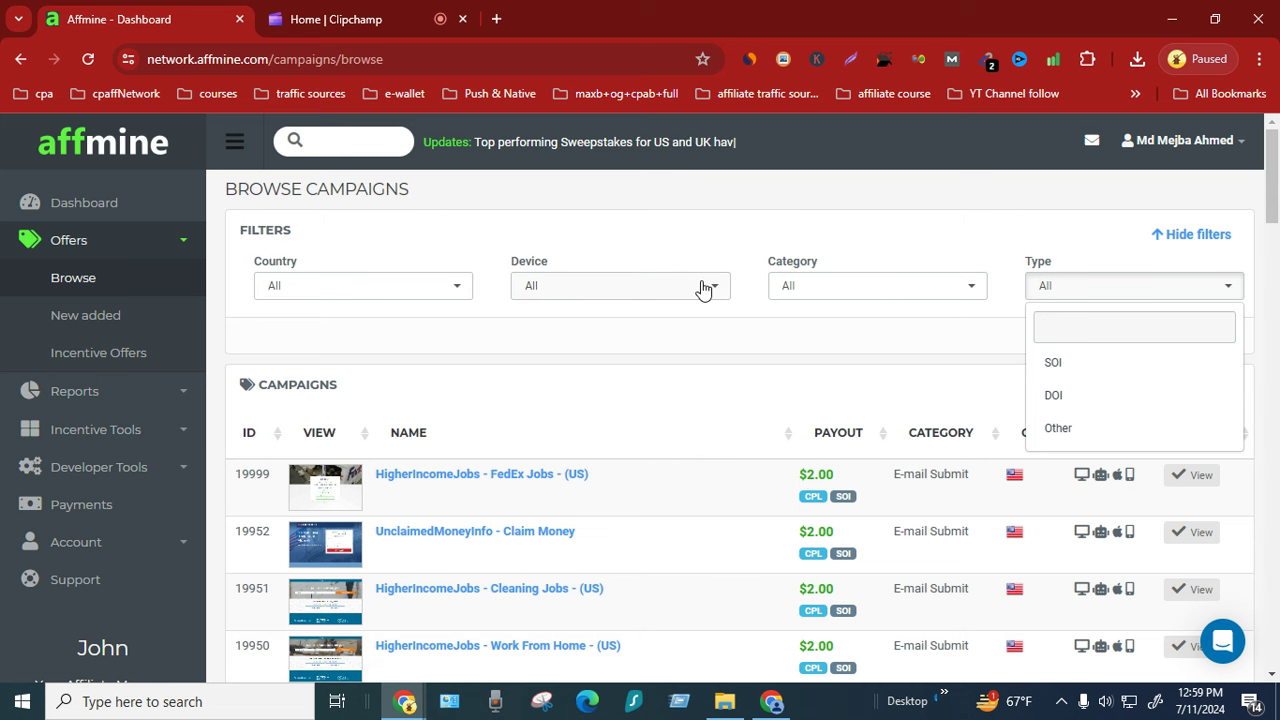
- Switch to the YouTube window, open the Affmine link from the video description, and accept the site's cookies
click(771, 701)
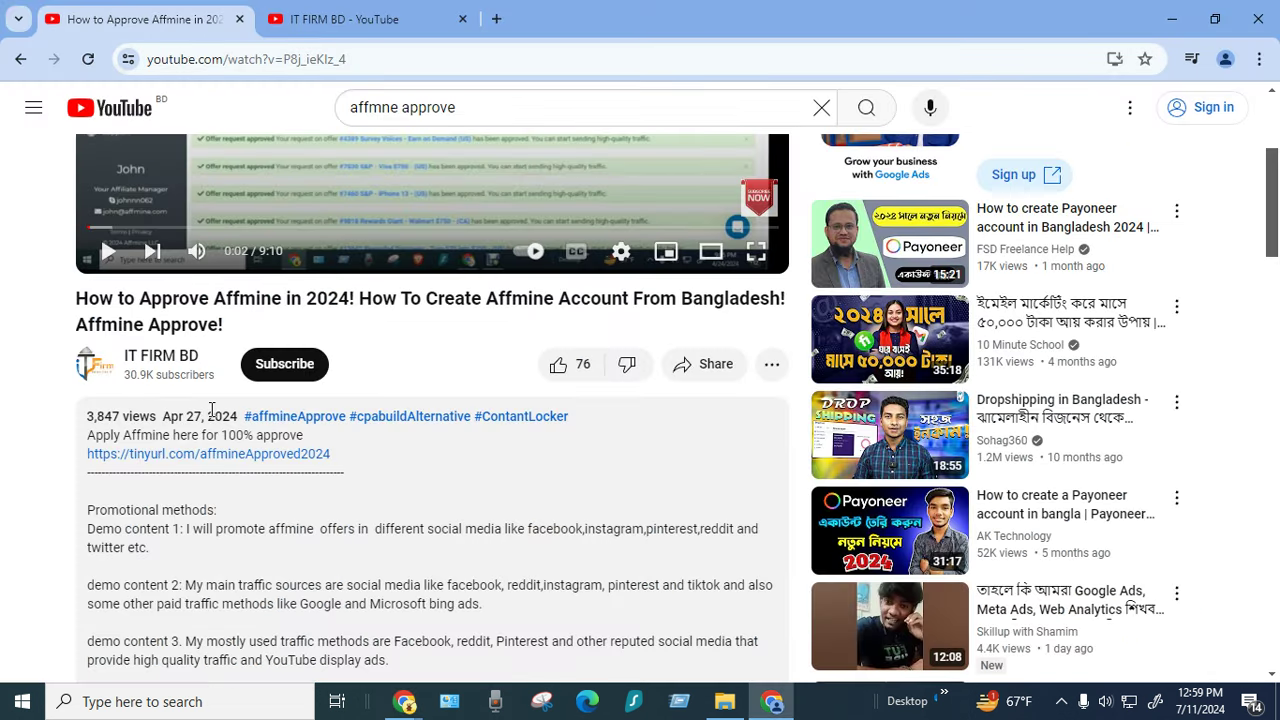
click(228, 458)
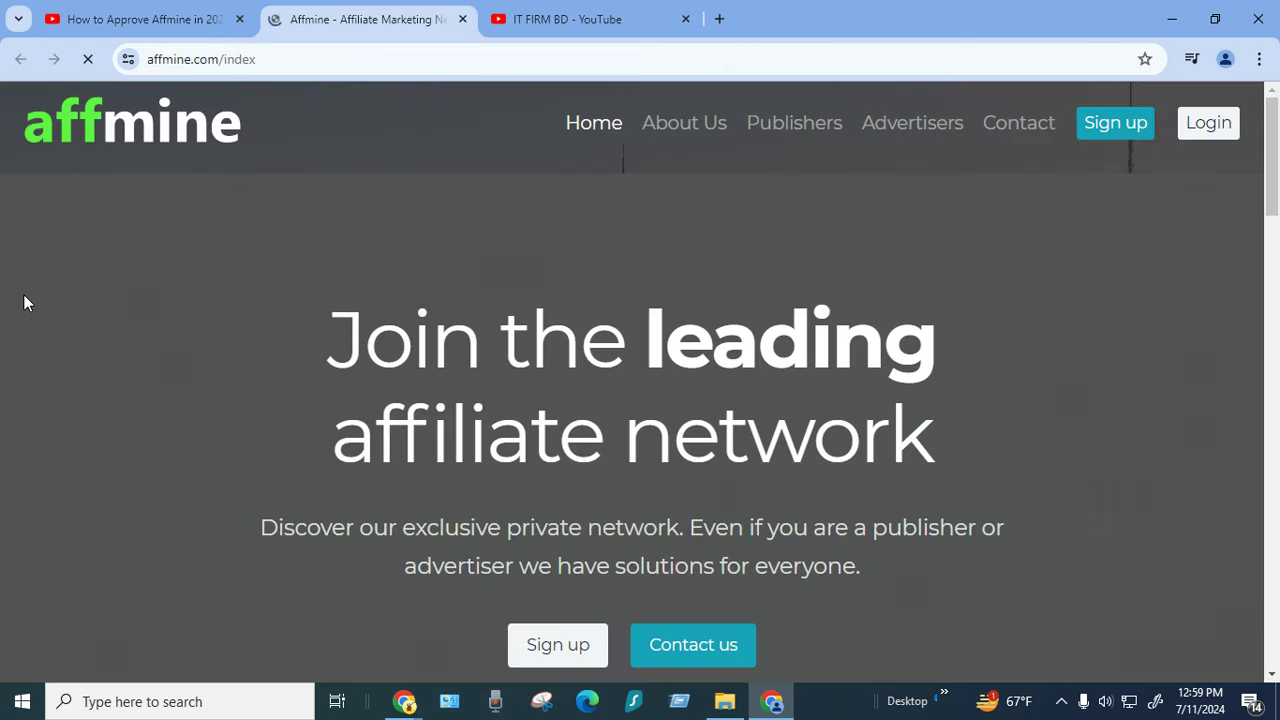
scroll(3, 312, down, 10)
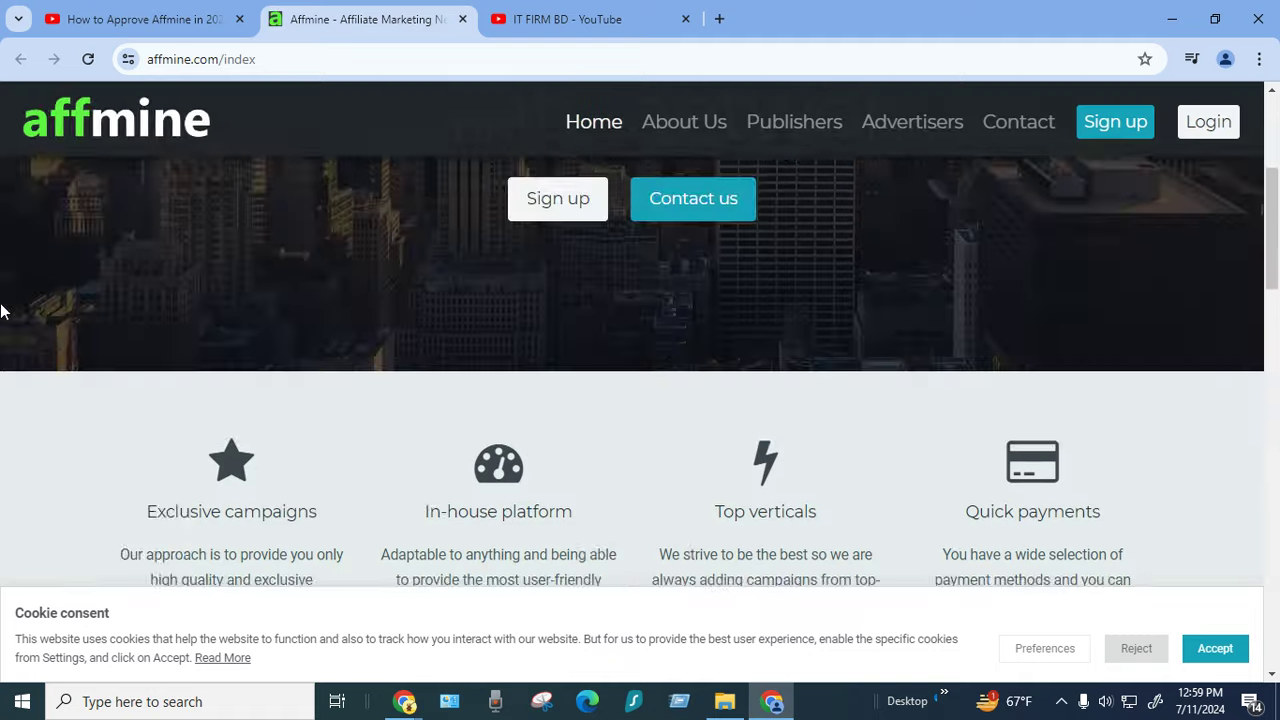
scroll(3, 312, up, 10)
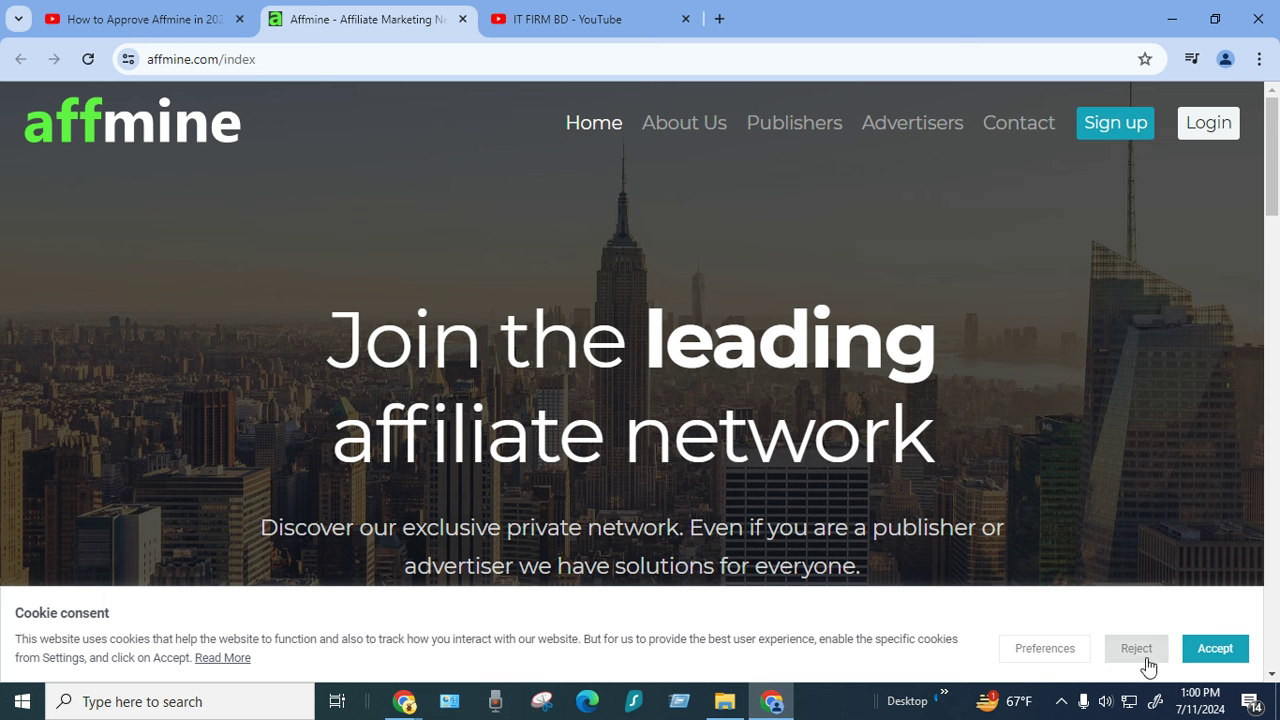
click(1210, 650)
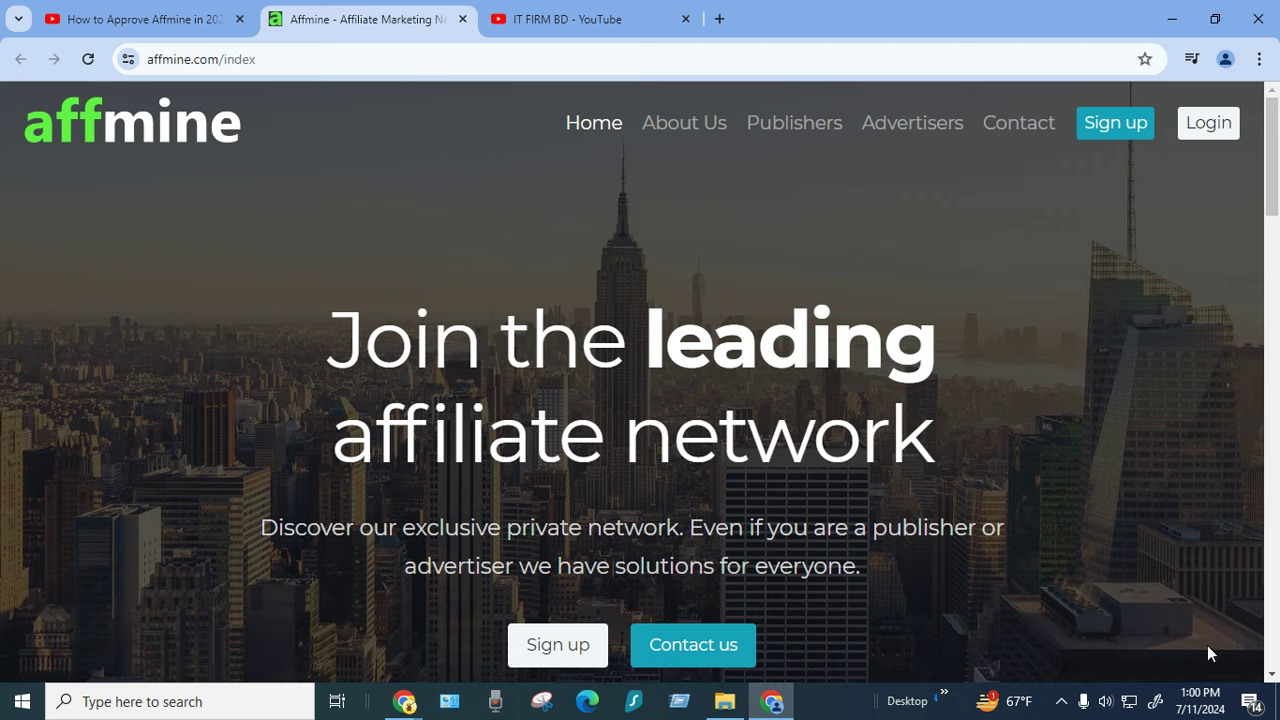
- Open Affmine's publisher sign-up form
click(1106, 127)
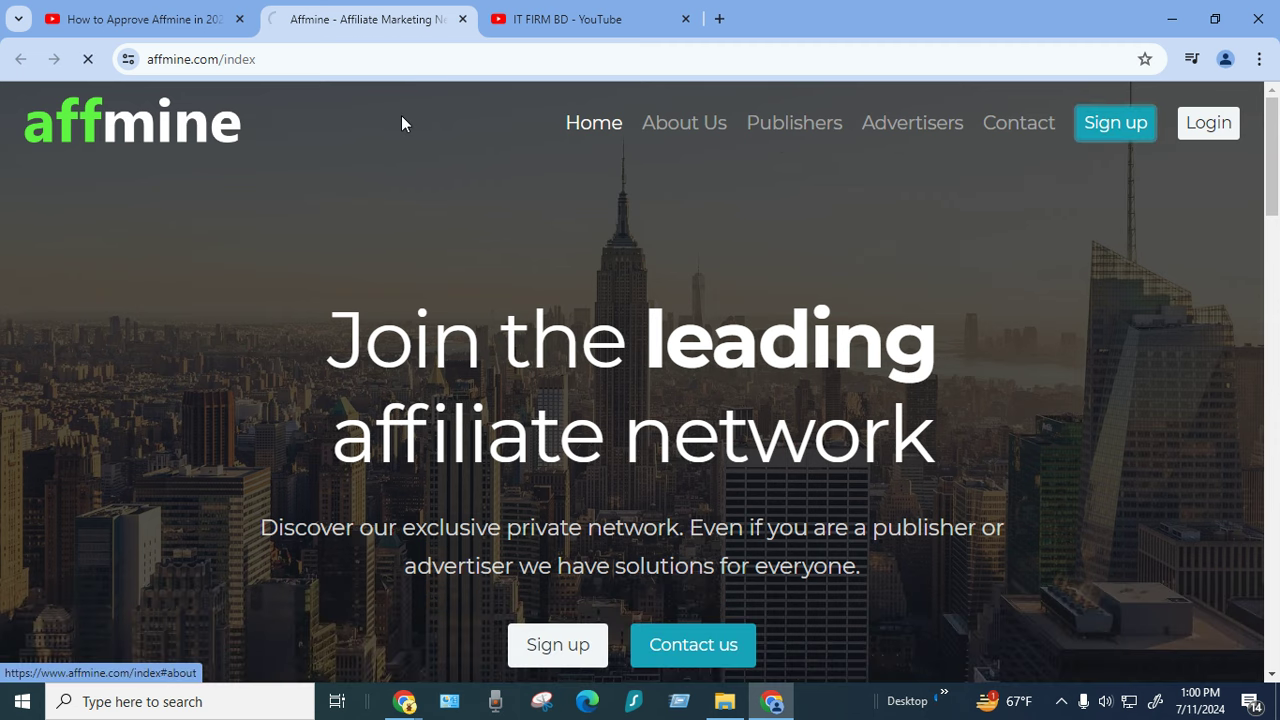
click(366, 278)
scroll(323, 257, down, 1)
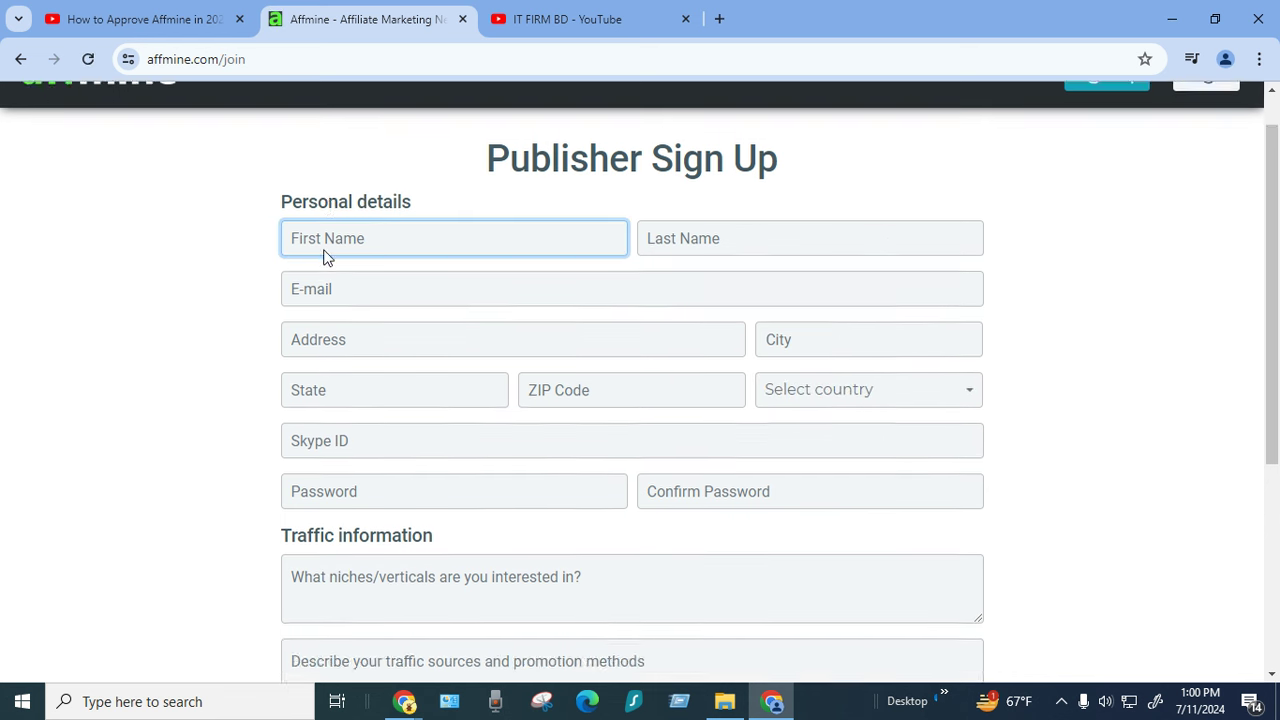
scroll(281, 212, up, 1)
- Examine the Personal details and Traffic information sections of the publisher sign-up form
drag(266, 260, 786, 291)
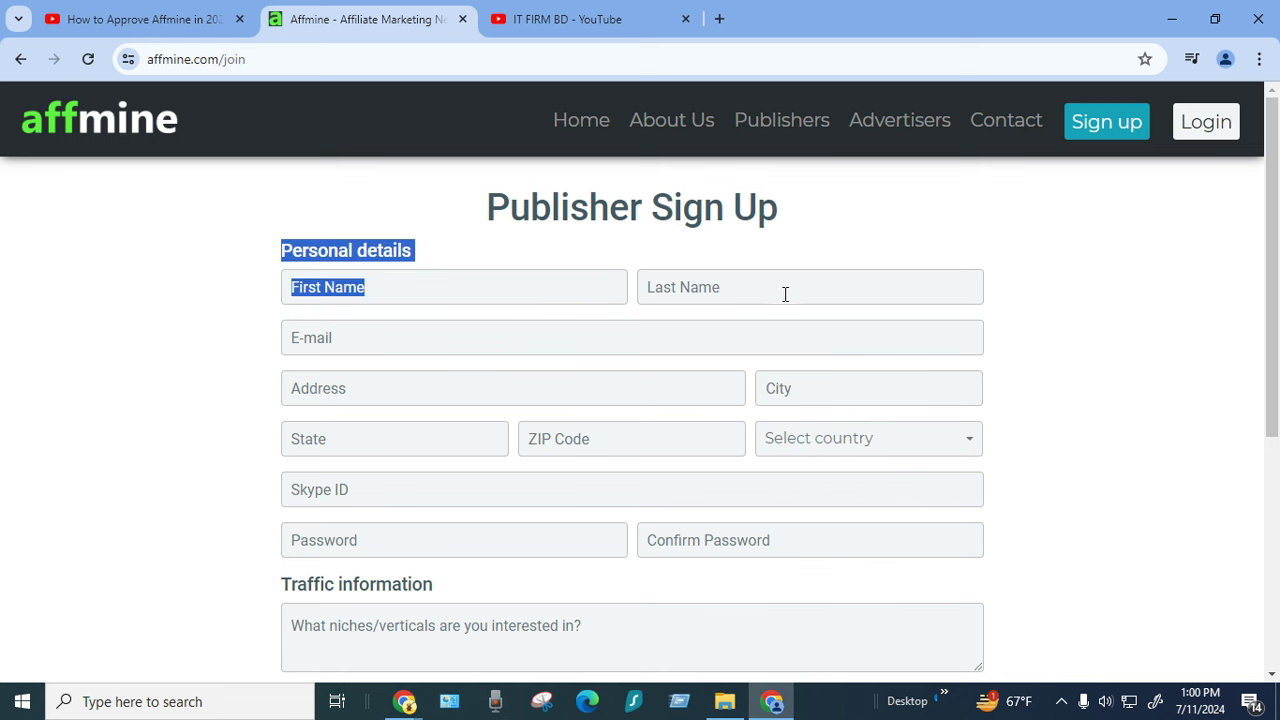
click(786, 291)
drag(262, 256, 479, 253)
scroll(1236, 270, down, 3)
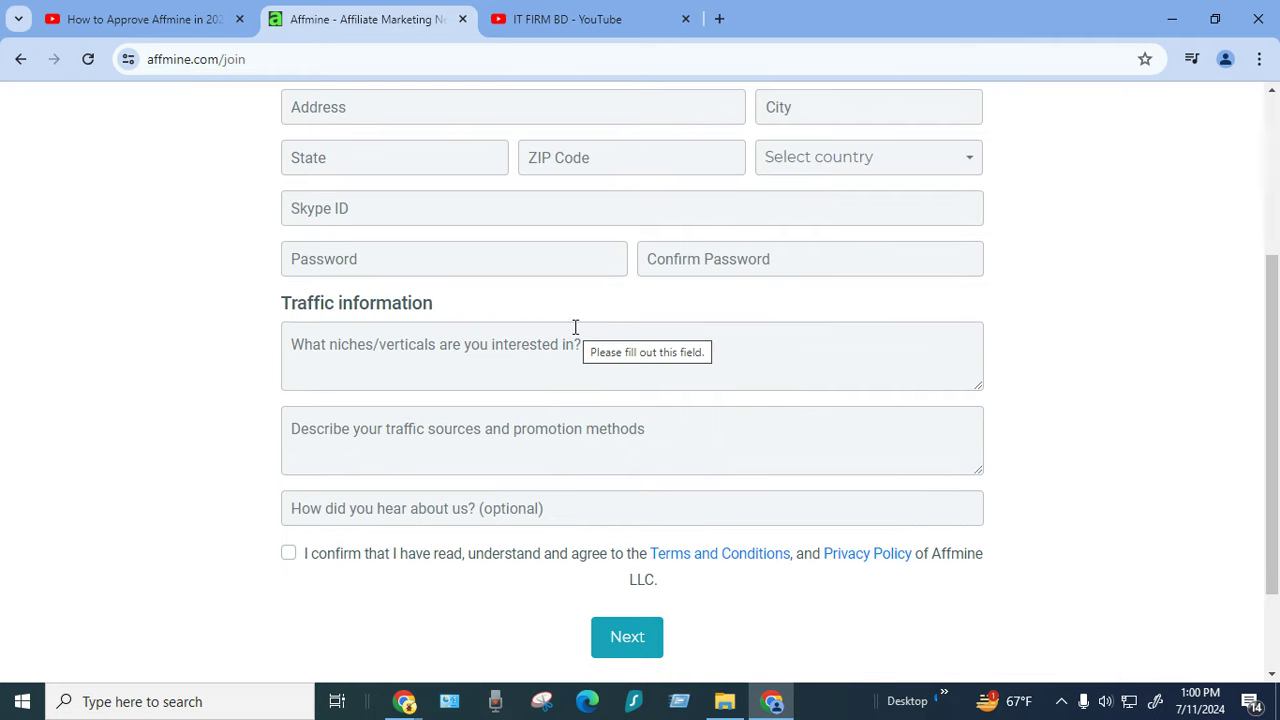
scroll(575, 327, up, 3)
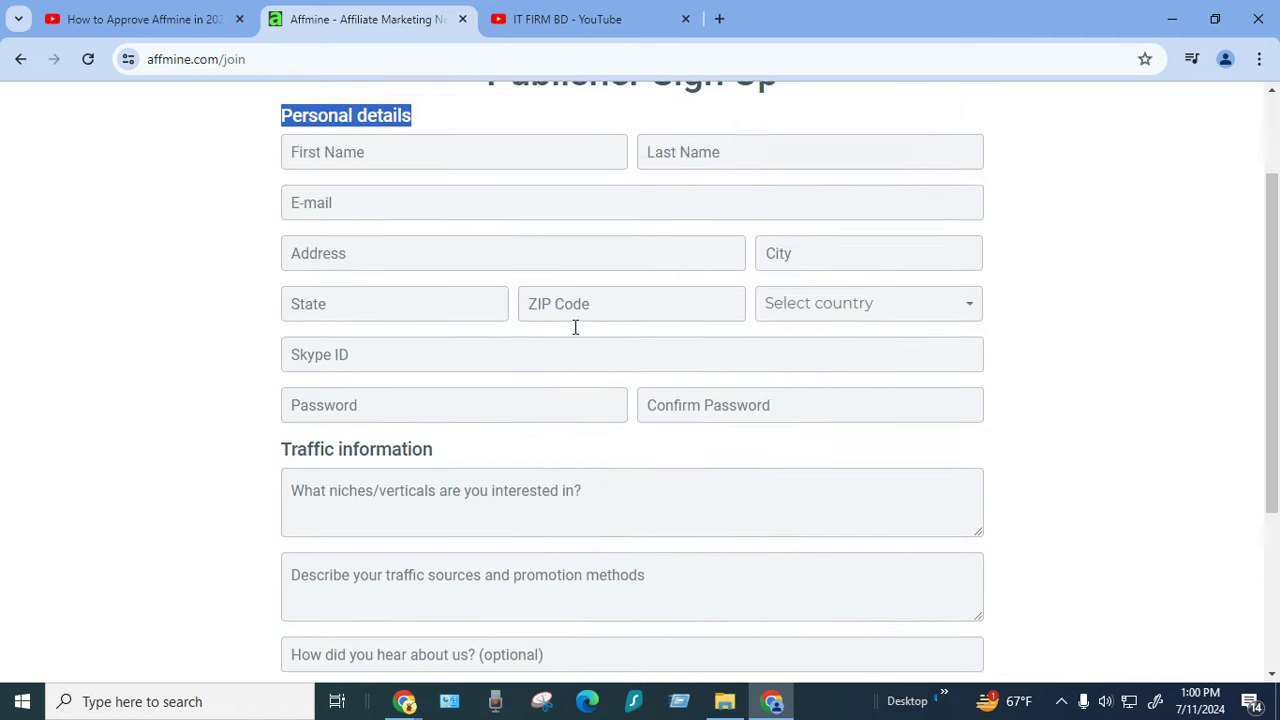
click(463, 275)
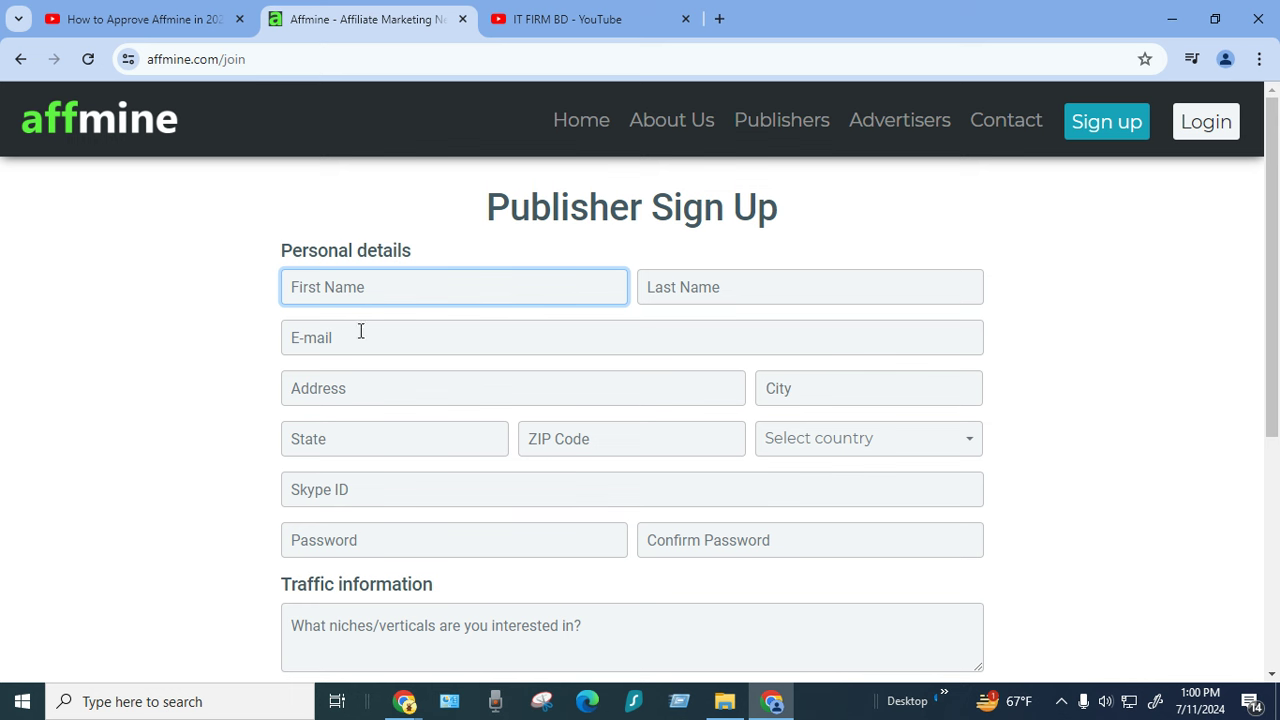
drag(266, 251, 477, 249)
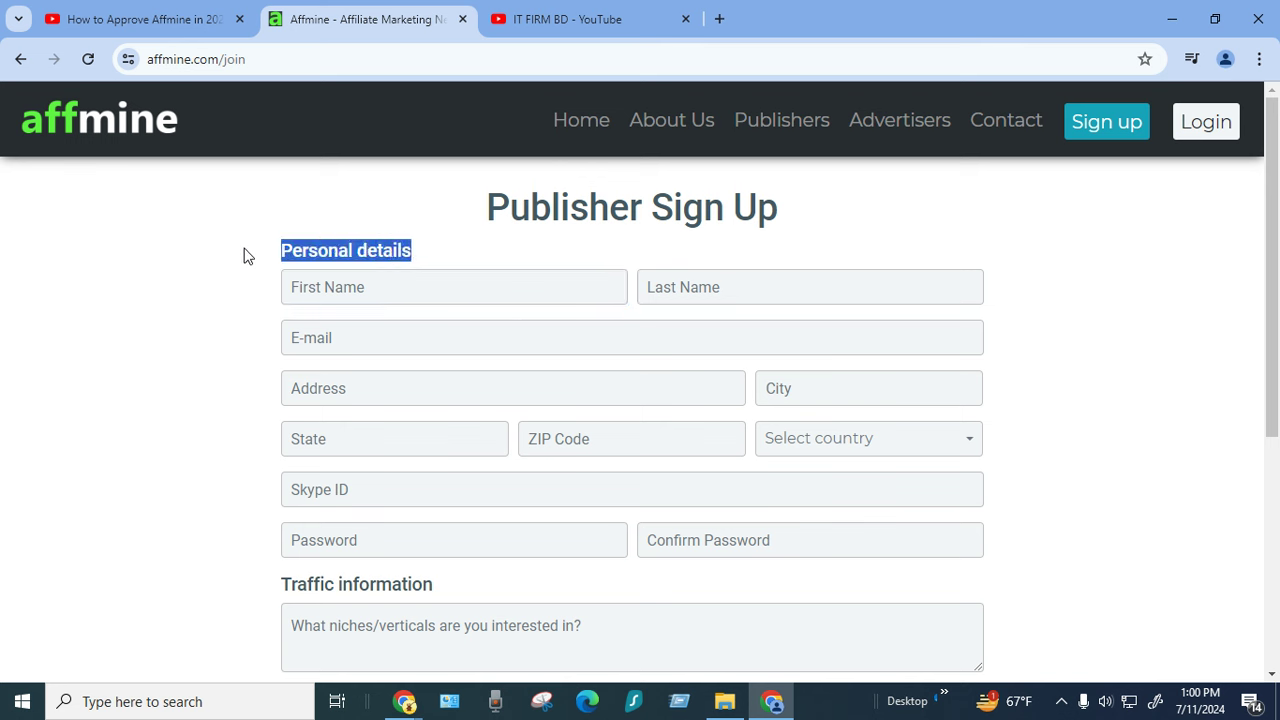
click(505, 311)
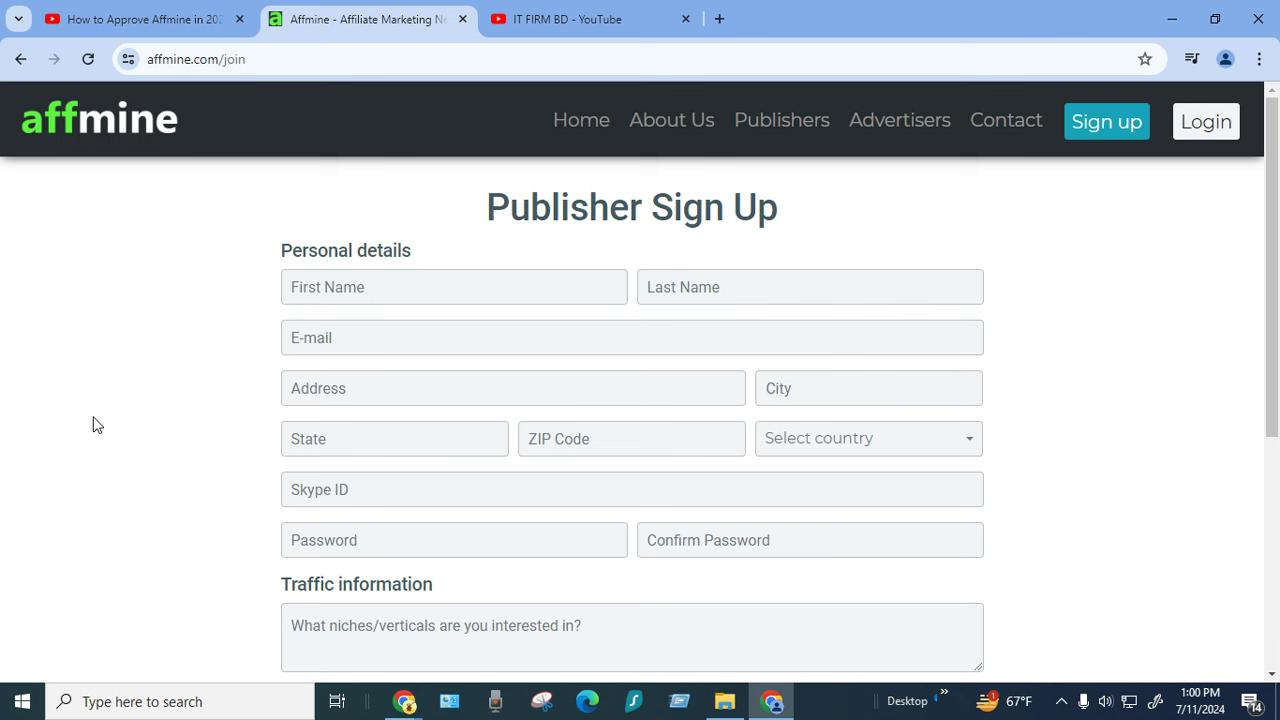
scroll(134, 417, down, 3)
scroll(140, 417, up, 3)
click(416, 289)
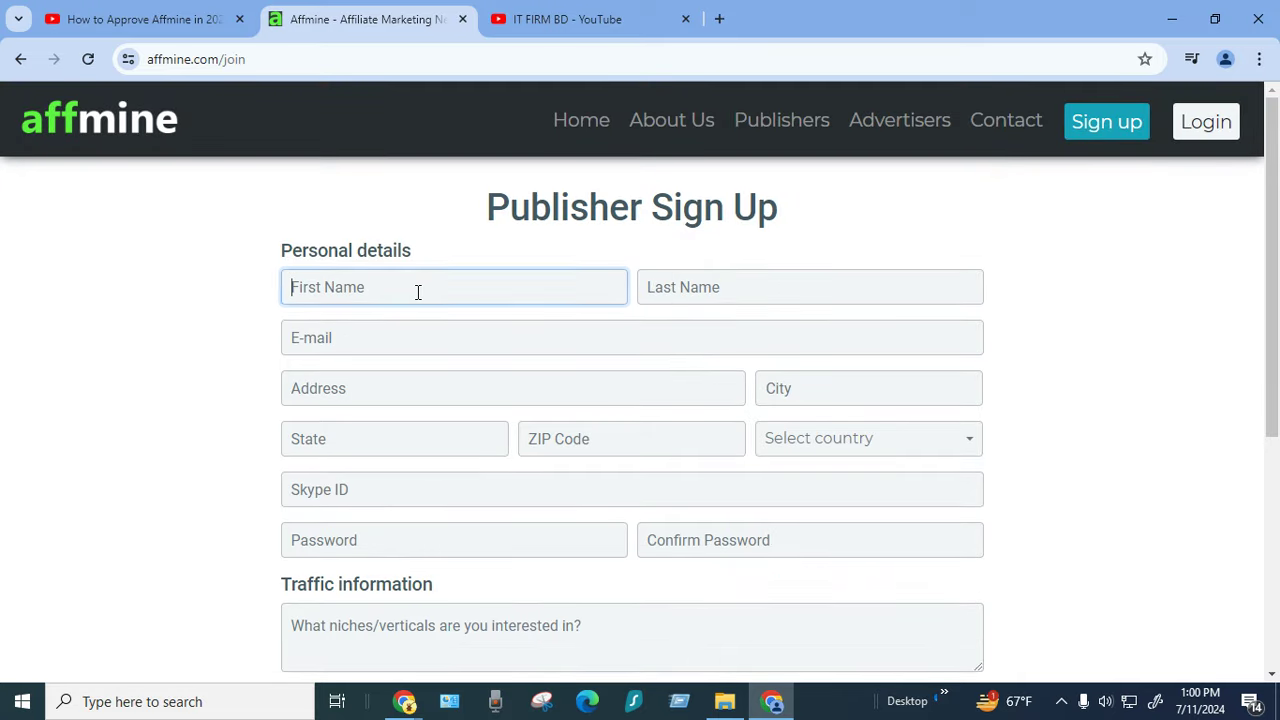
- Go through the name, e-mail, address, city, state, ZIP code and country fields of the sign-up form
drag(266, 269, 744, 280)
drag(240, 342, 352, 336)
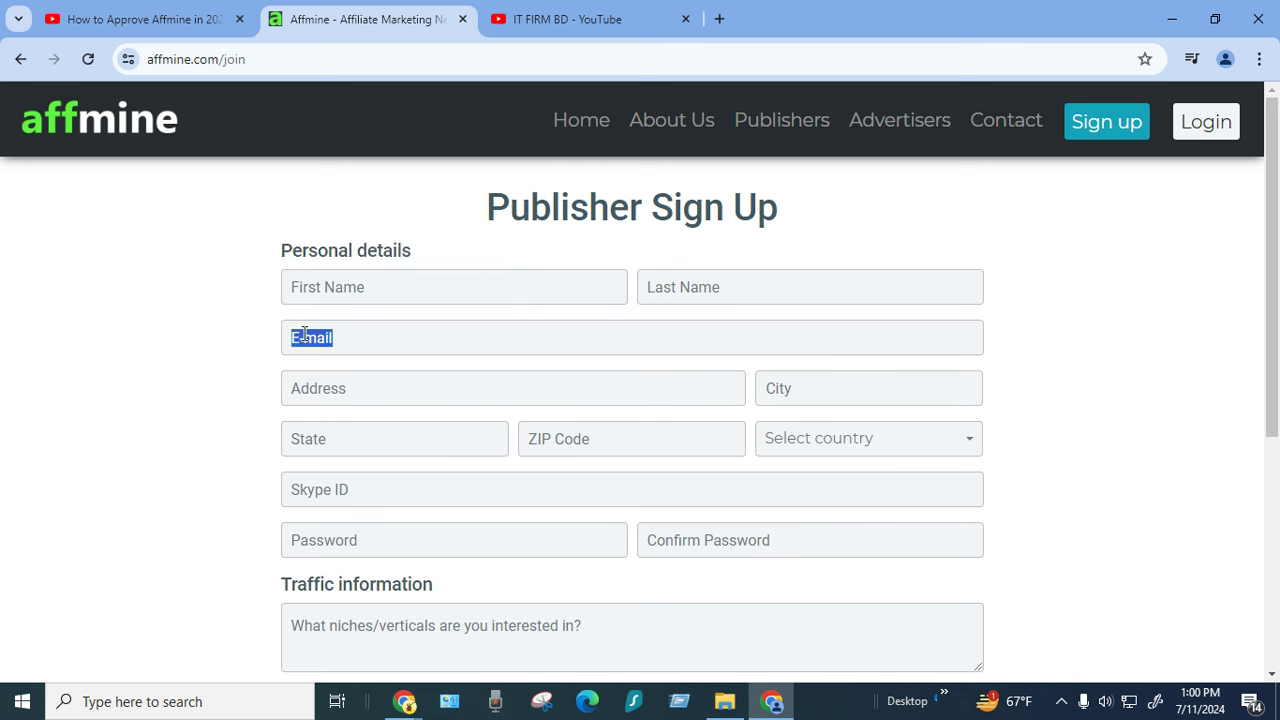
click(366, 335)
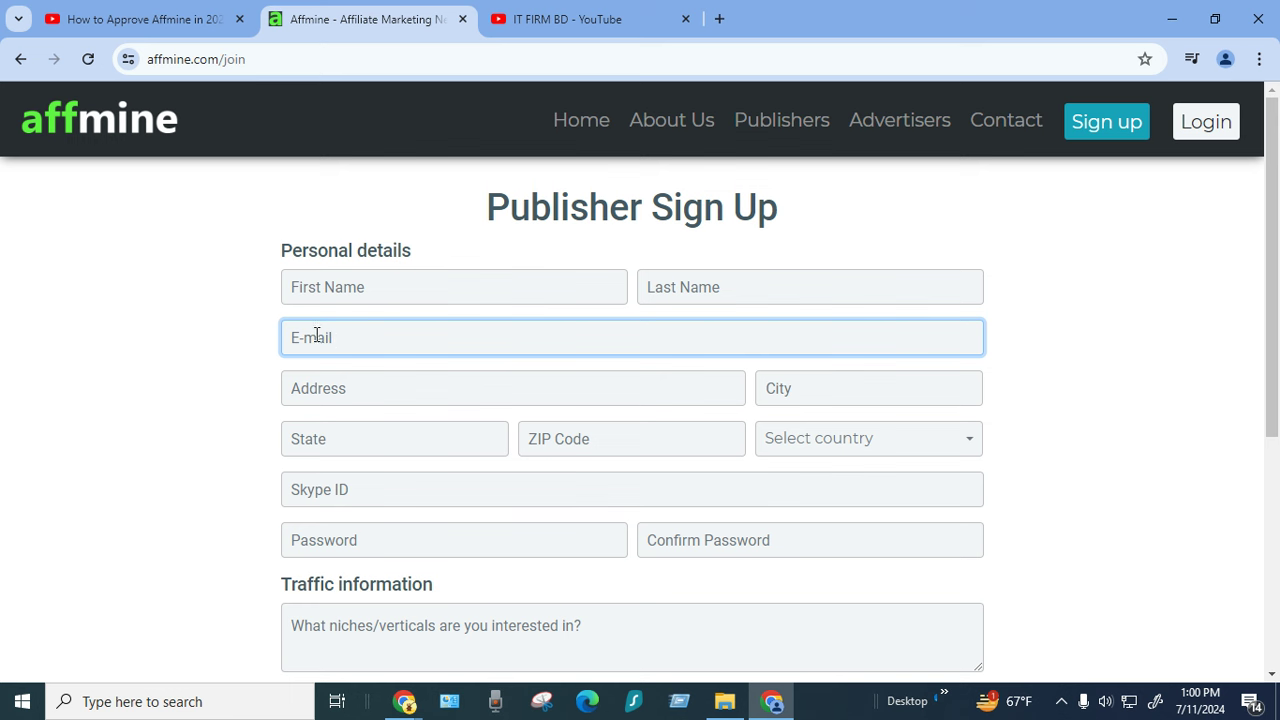
drag(276, 391, 620, 386)
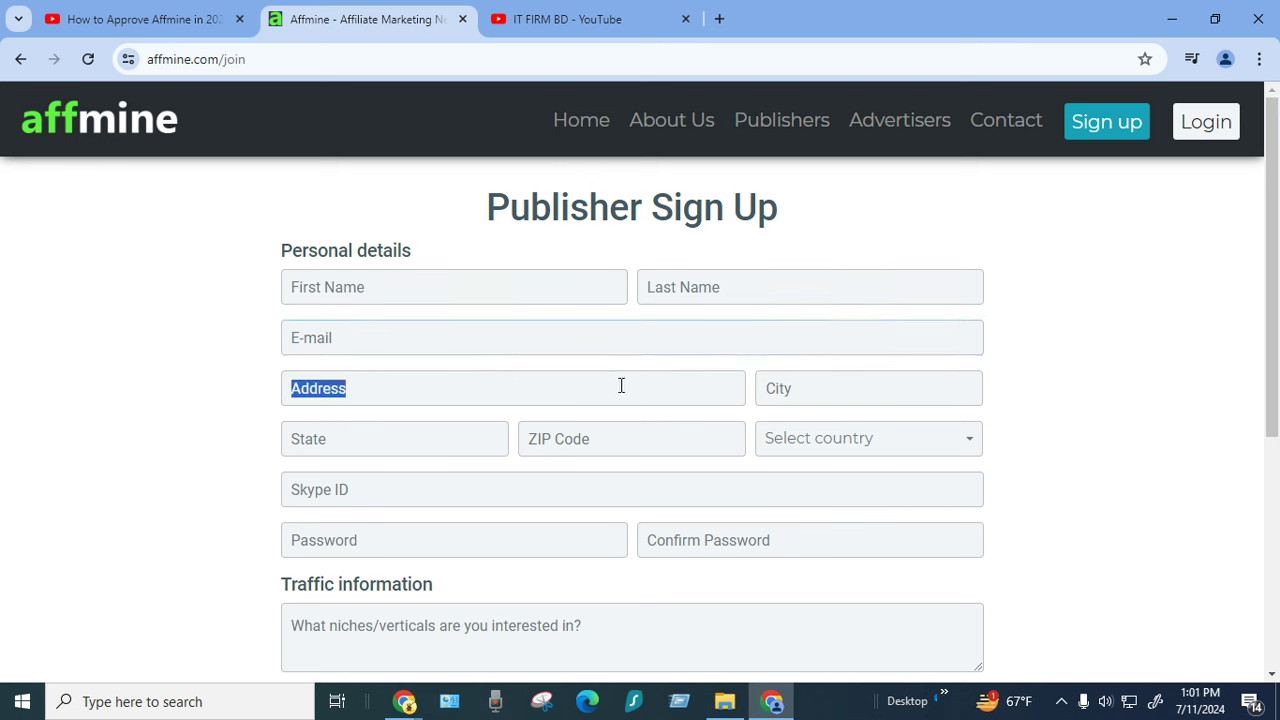
drag(300, 390, 399, 399)
click(398, 397)
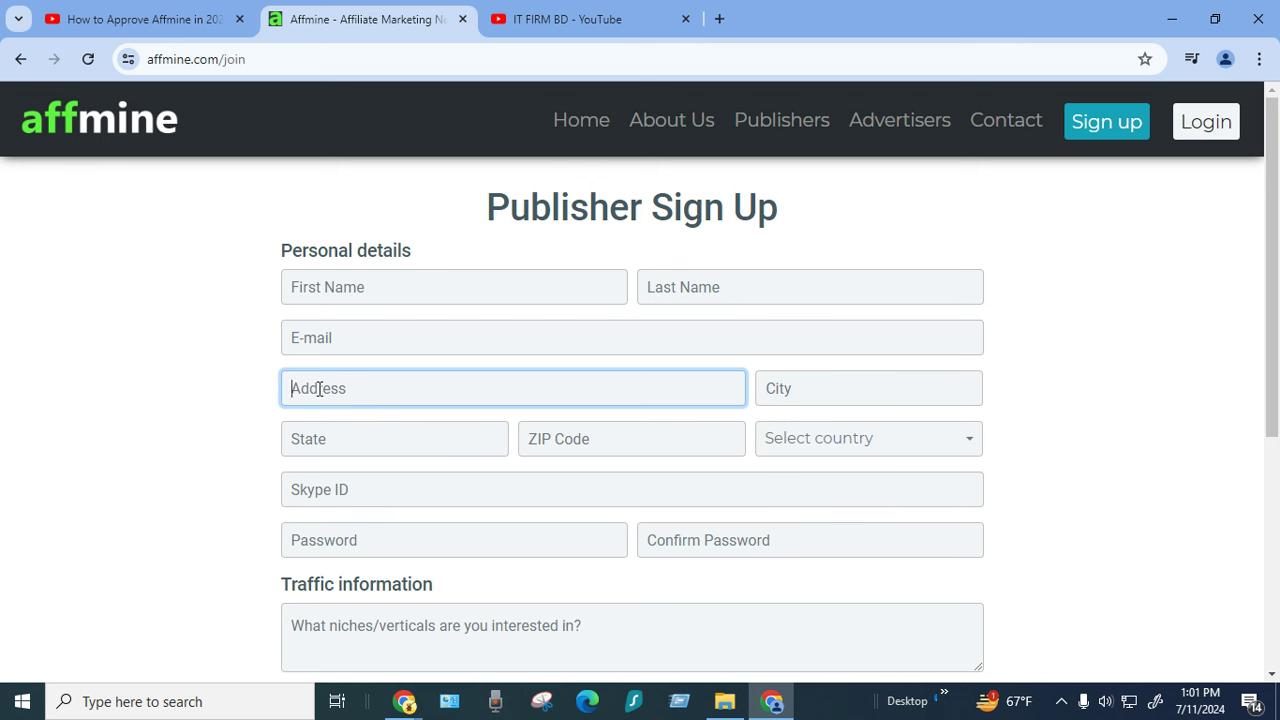
click(780, 387)
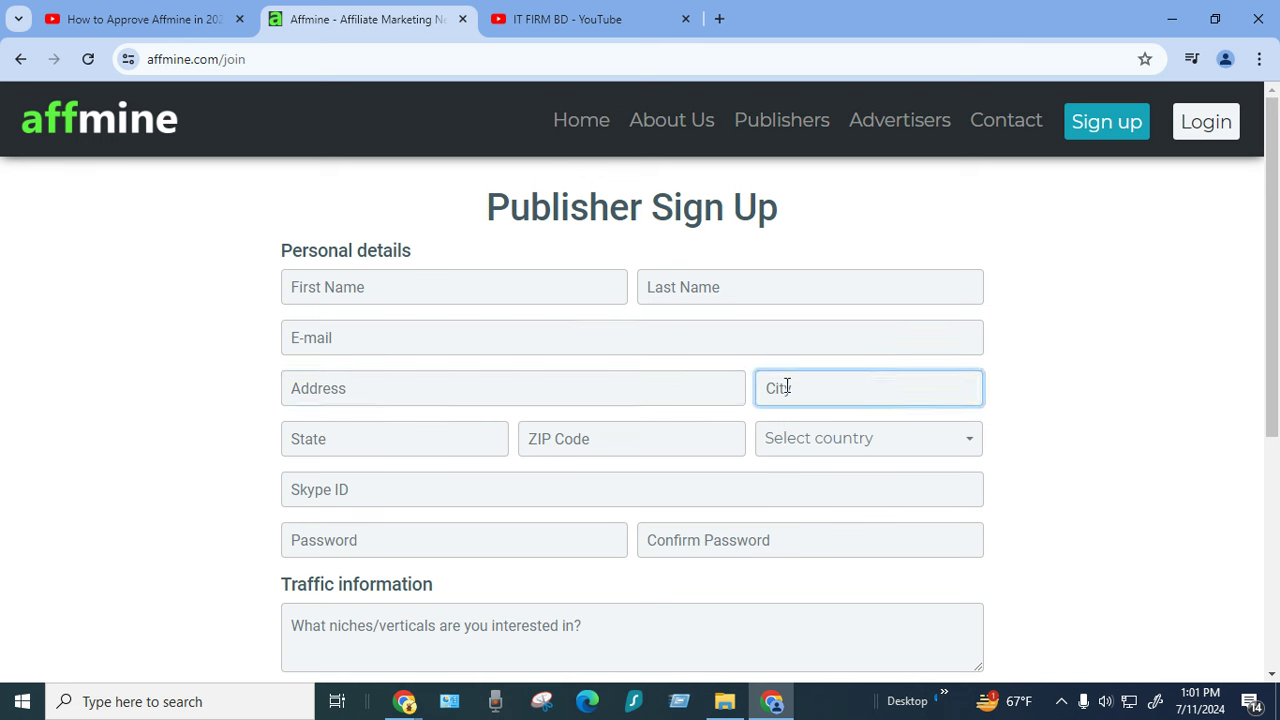
click(388, 442)
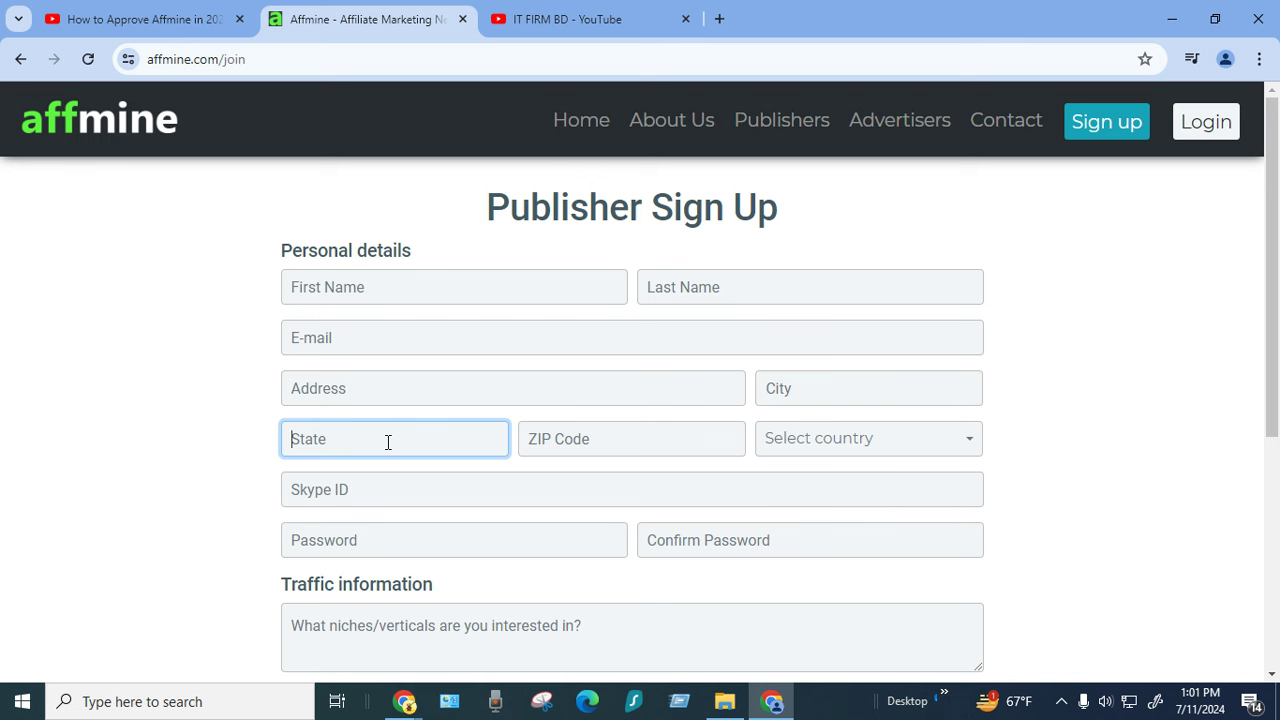
click(597, 450)
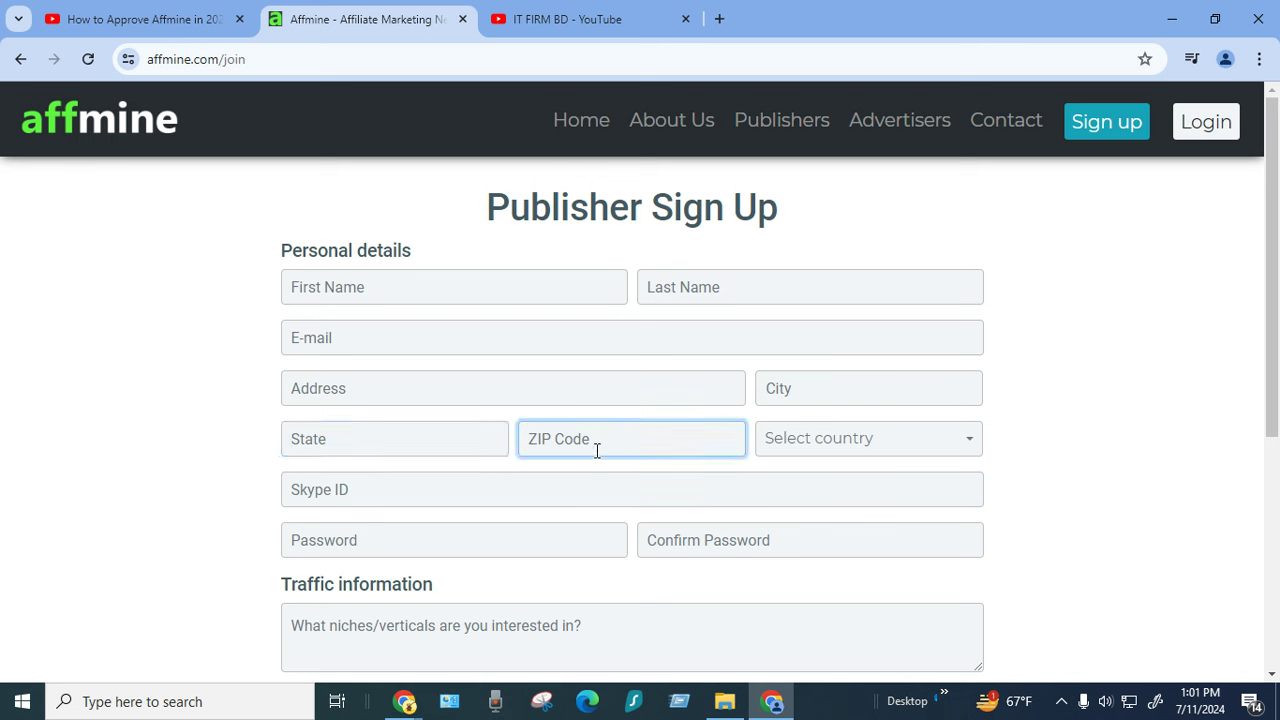
click(823, 460)
click(825, 460)
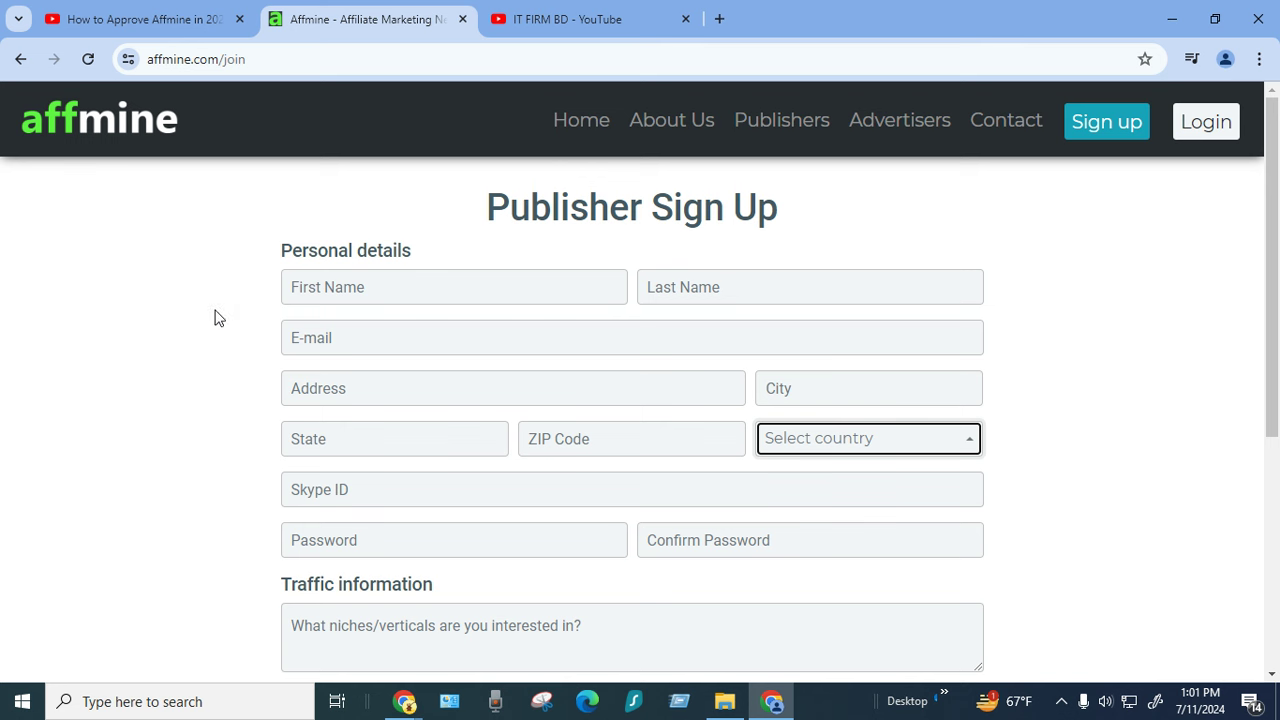
- Review the required personal details once more, from the name fields through the country and Skype ID
click(357, 289)
click(763, 289)
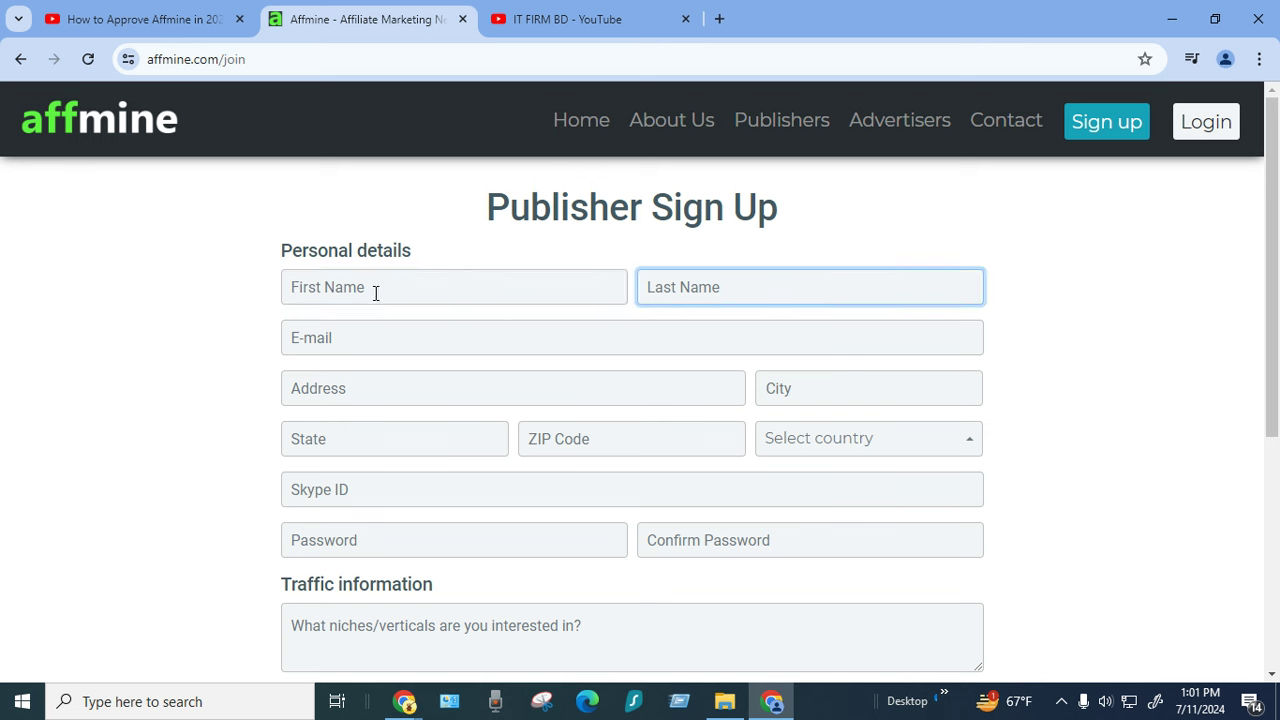
drag(254, 286, 764, 285)
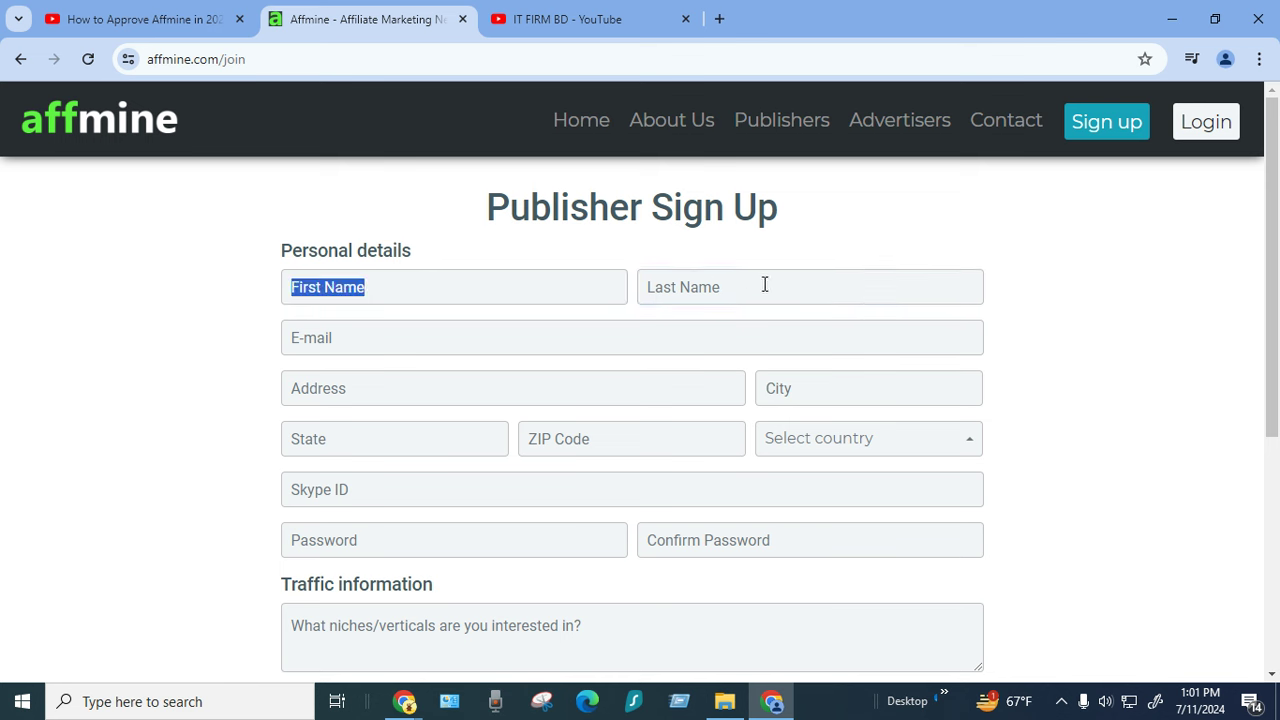
click(660, 330)
click(300, 387)
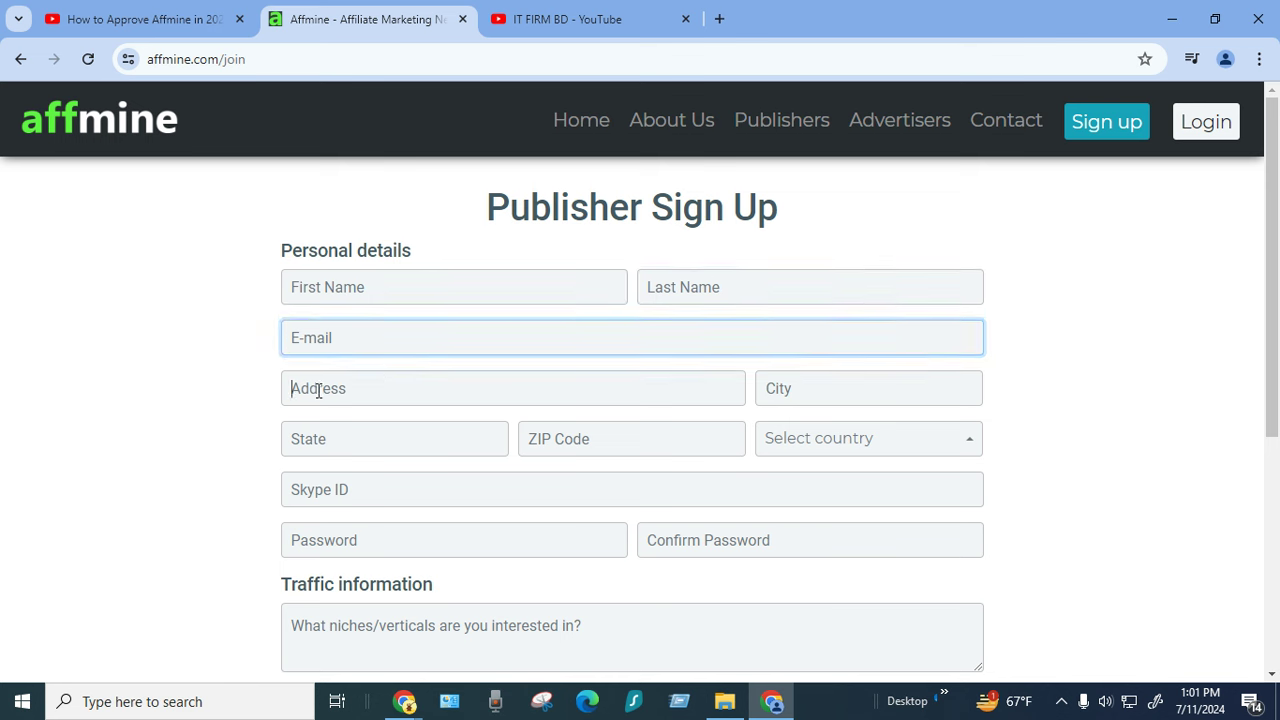
click(623, 449)
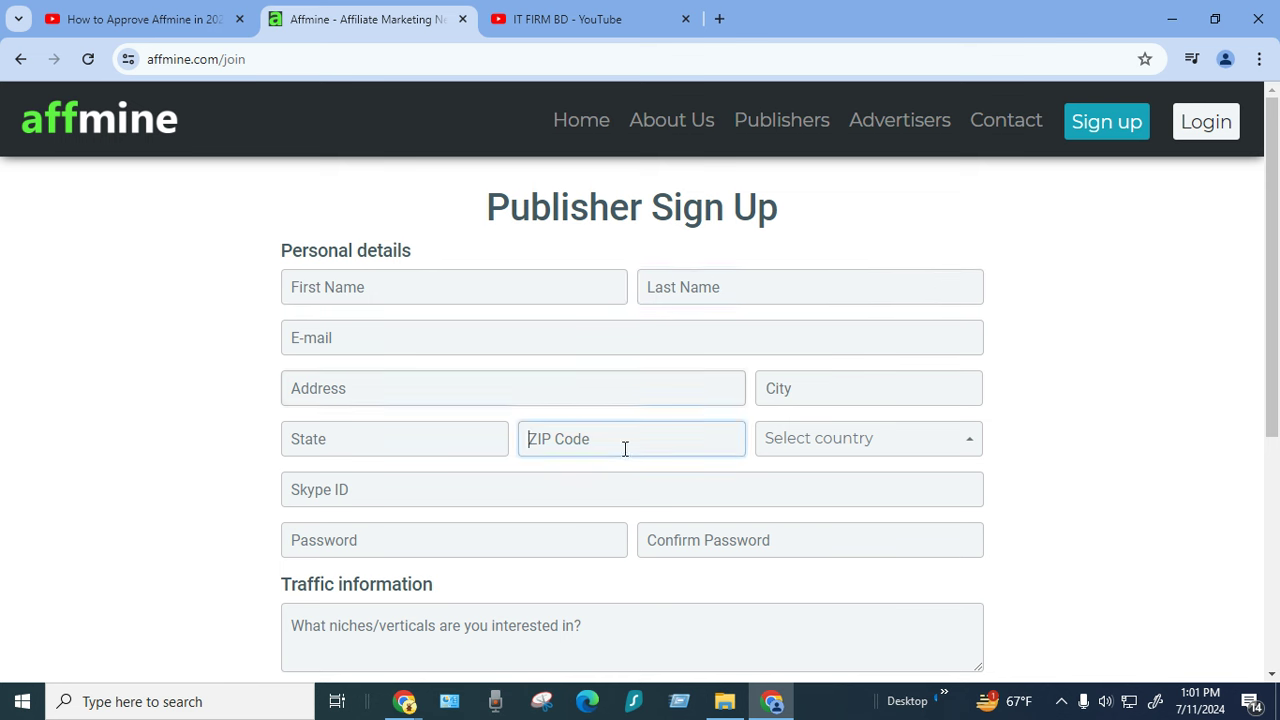
click(863, 454)
click(863, 454)
click(342, 490)
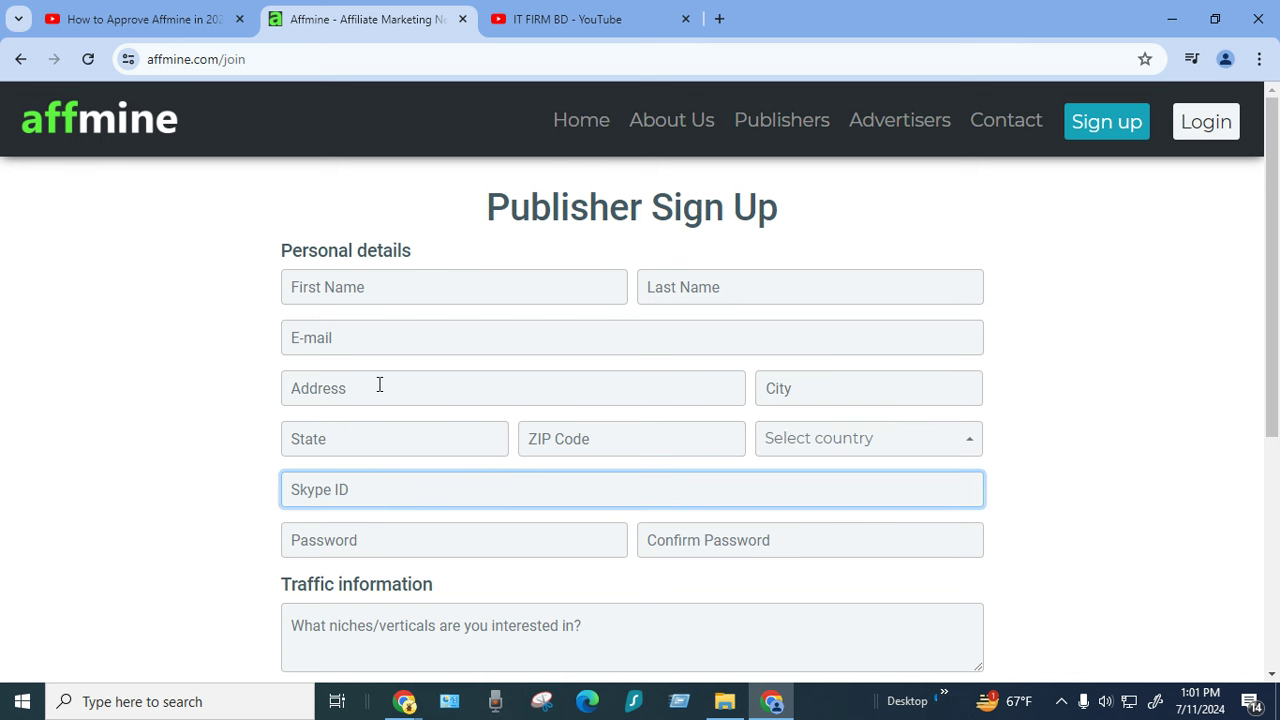
scroll(380, 420, down, 1)
click(382, 437)
scroll(382, 437, down, 2)
- Check the offer categories in the Affmine dashboard's campaign filters as a reference for the niches question
click(395, 344)
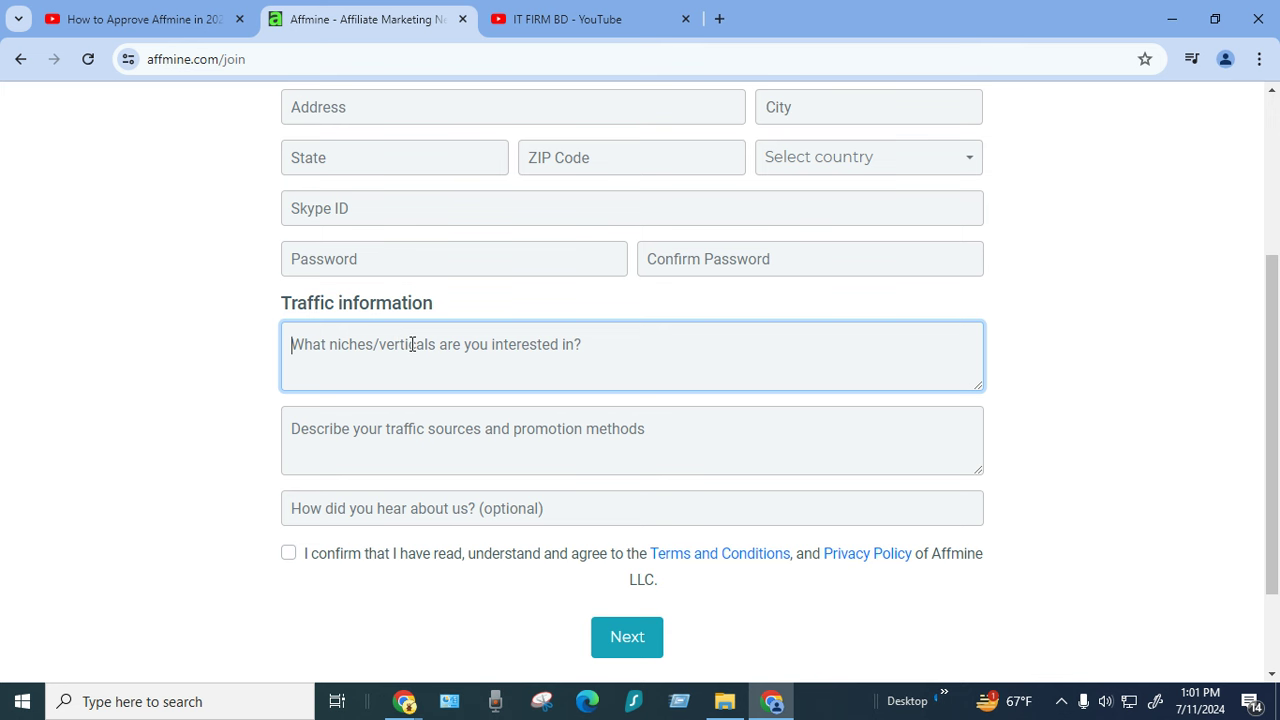
click(424, 703)
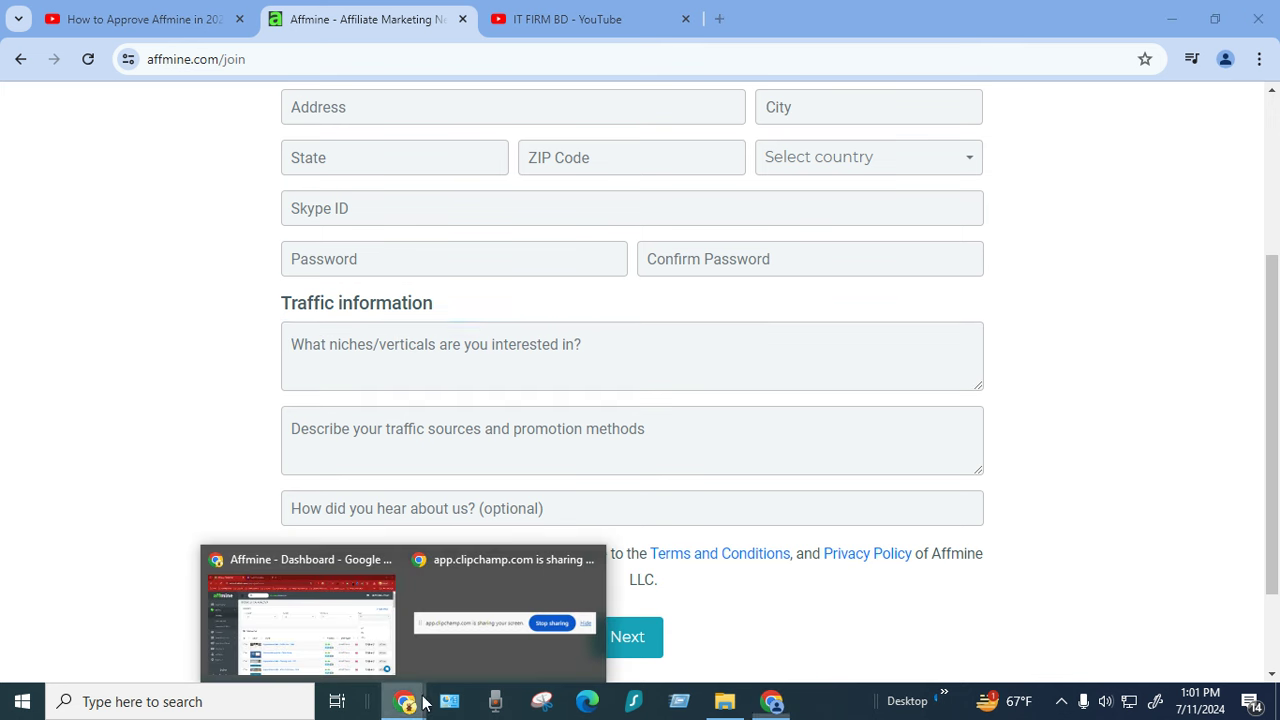
click(347, 574)
click(827, 288)
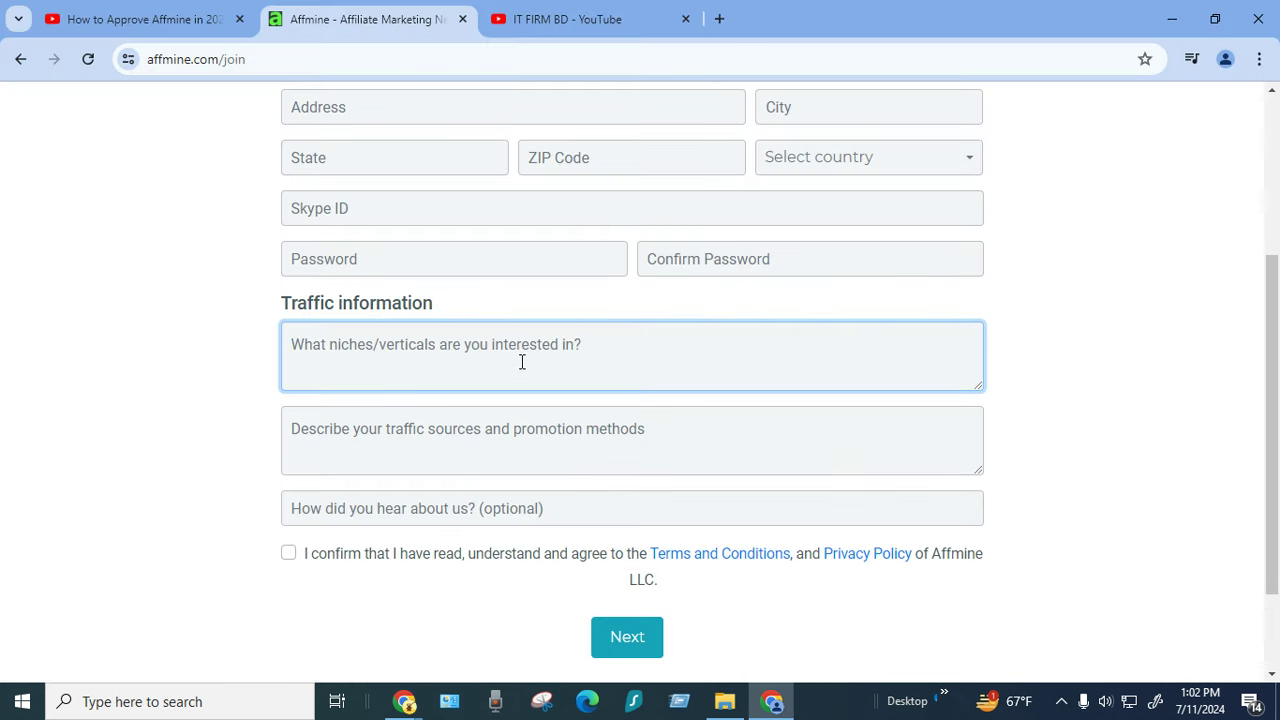
key(Tab)
text(i)
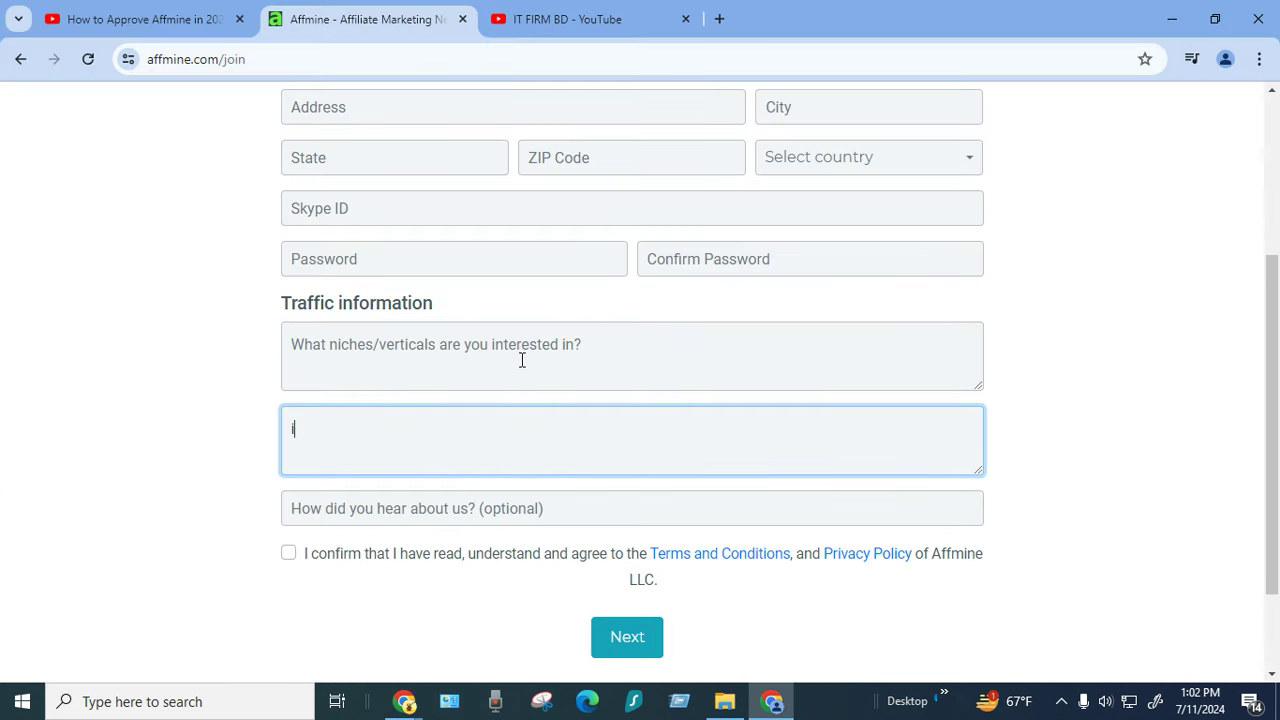
key(Tab)
text(qm)
key(BackSpace)
click(493, 432)
key(BackSpace)
- Confirm agreement to the Terms and Conditions and Privacy Policy, and enter "i" in the traffic sources and promotion methods description
key(Tab)
text(i)
key(Tab)
key(space)
click(509, 349)
key(Tab)
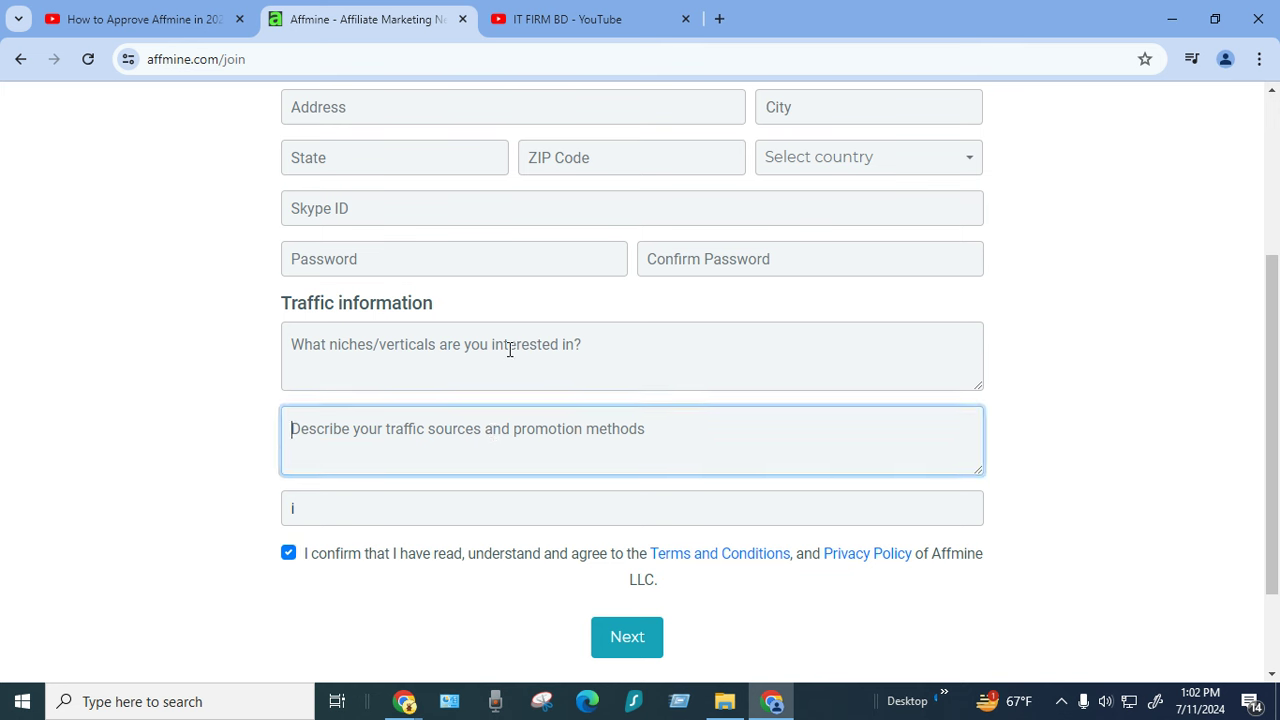
text(i)
key(Tab)
text(qm)
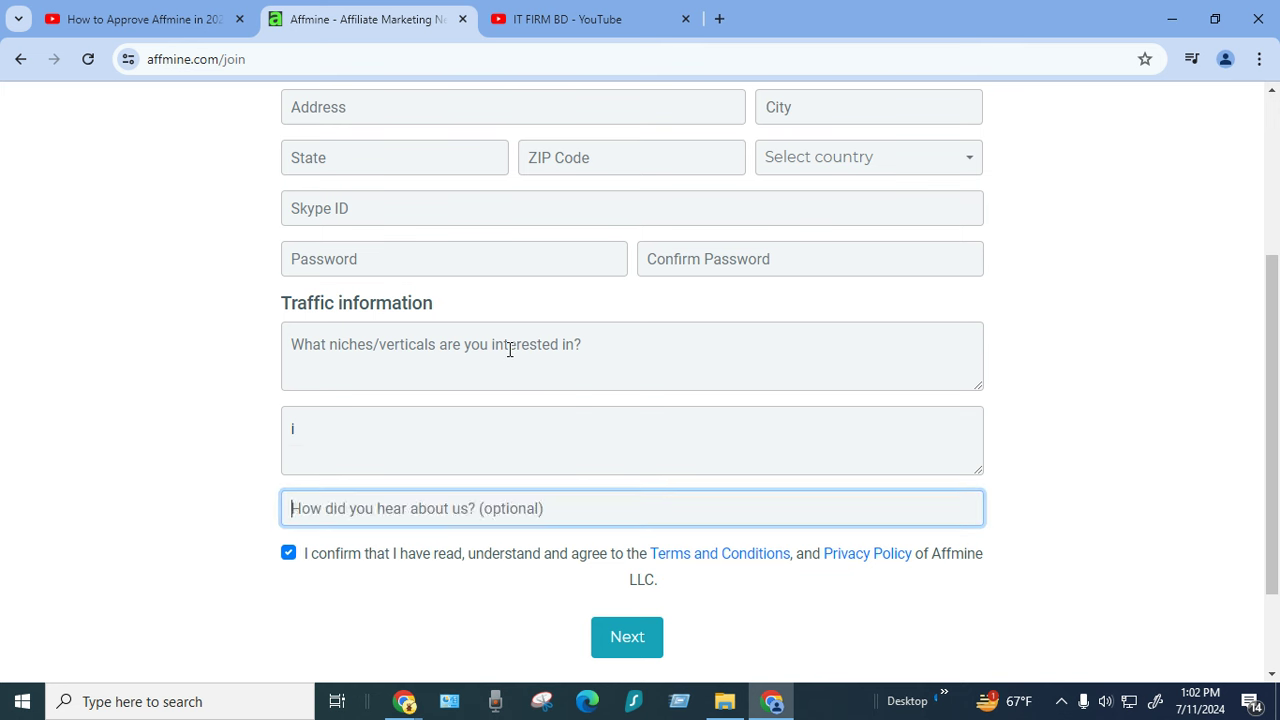
- Answer the niches/verticals question with "I am interested in survey and e-mail submit offers"
click(493, 355)
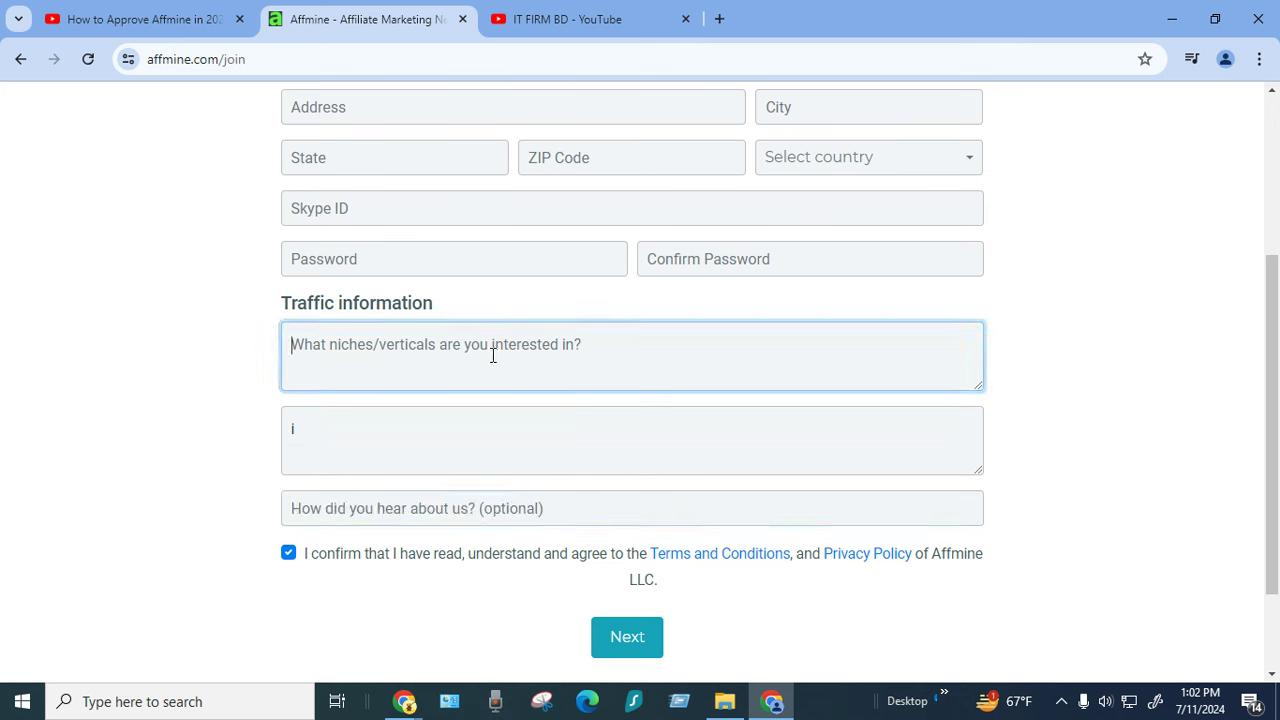
text(I am interested in survey and e-mail submn)
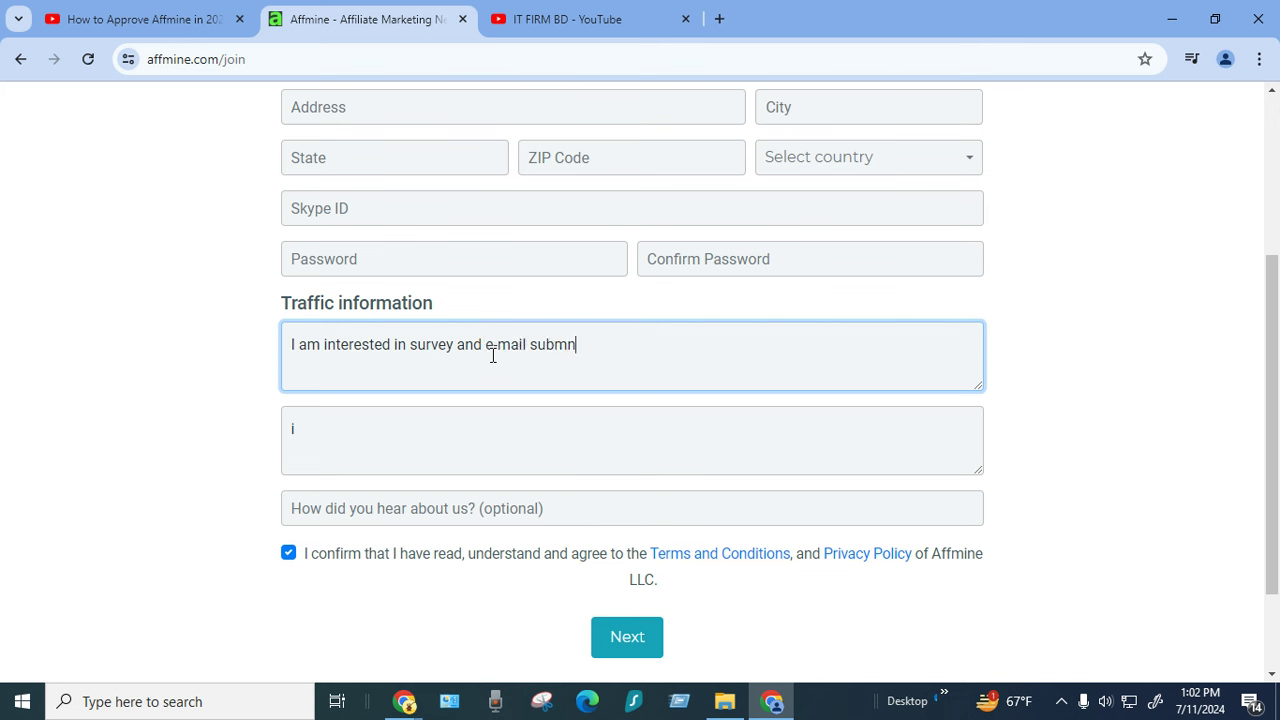
key(BackSpace)
text(it offers)
- Clear the traffic sources description, and copy the demo content 2 text from the Affmine approval video's description on YouTube
click(455, 424)
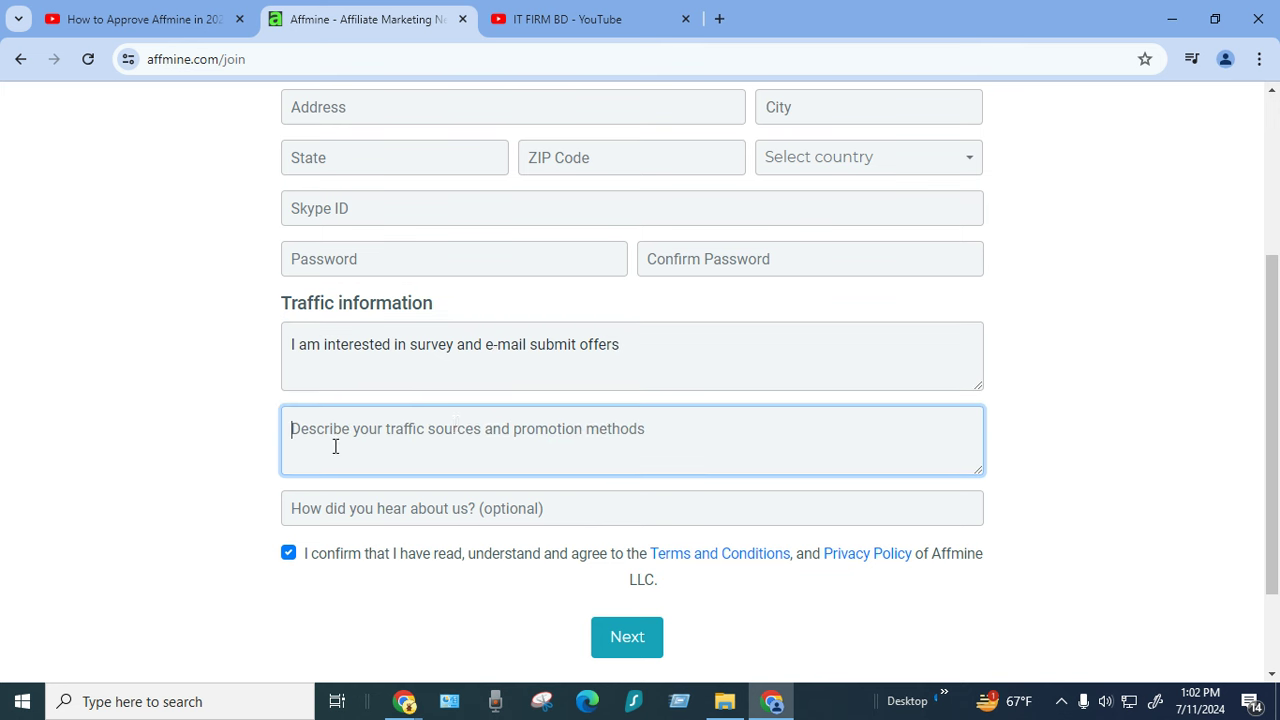
click(128, 20)
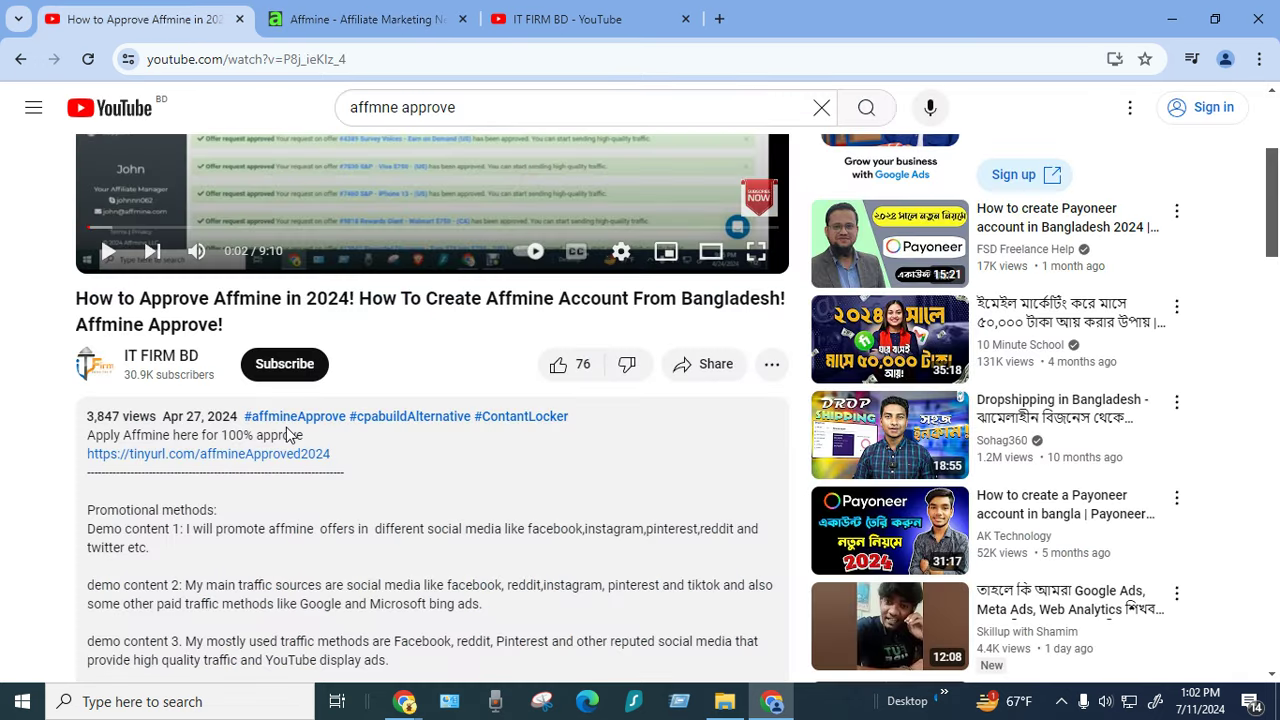
scroll(210, 410, down, 3)
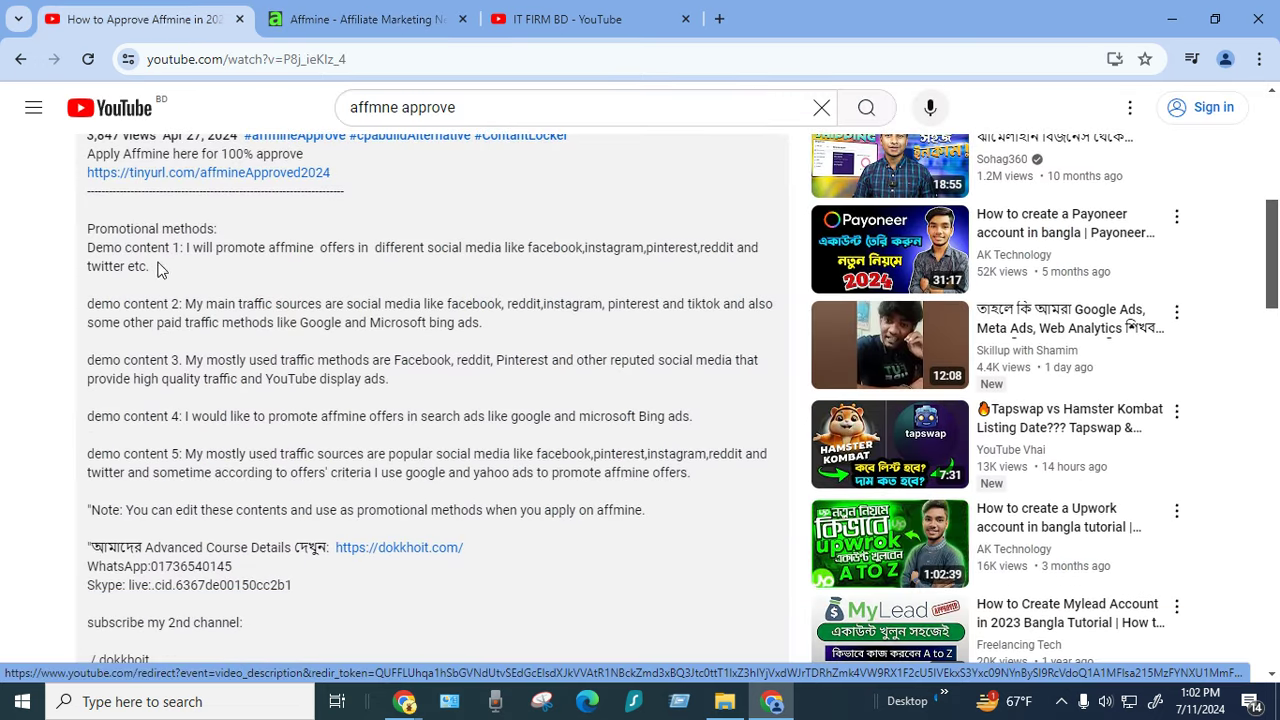
drag(178, 249, 563, 340)
key(ctrl+c)
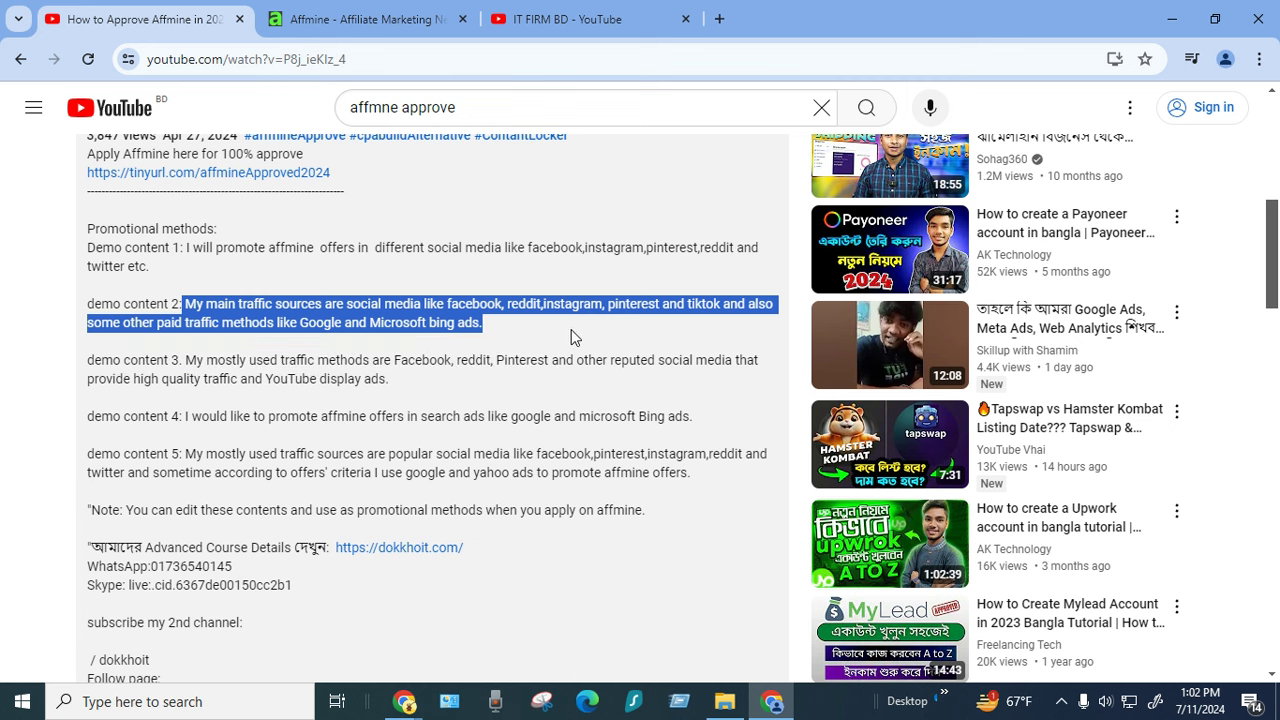
- Paste the copied demo text into the traffic sources and promotion methods description of the Affmine sign-up form
click(560, 18)
click(420, 12)
click(585, 450)
key(ctrl+v)
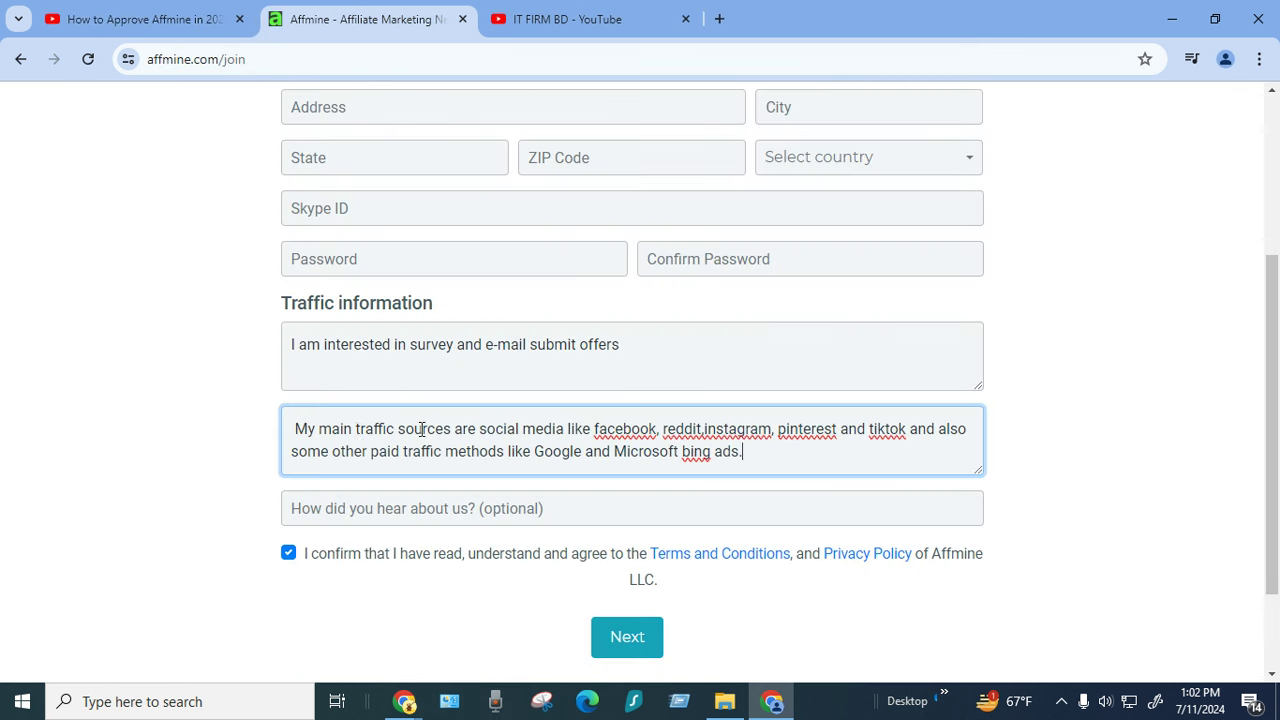
- Personalise the pasted traffic description by cutting "main" down to "m" and removing "reddit" from the social media list
mouse_move(352, 429)
mouse_down()
mouse_move(320, 429)
mouse_move(335, 428)
mouse_up()
key(BackSpace)
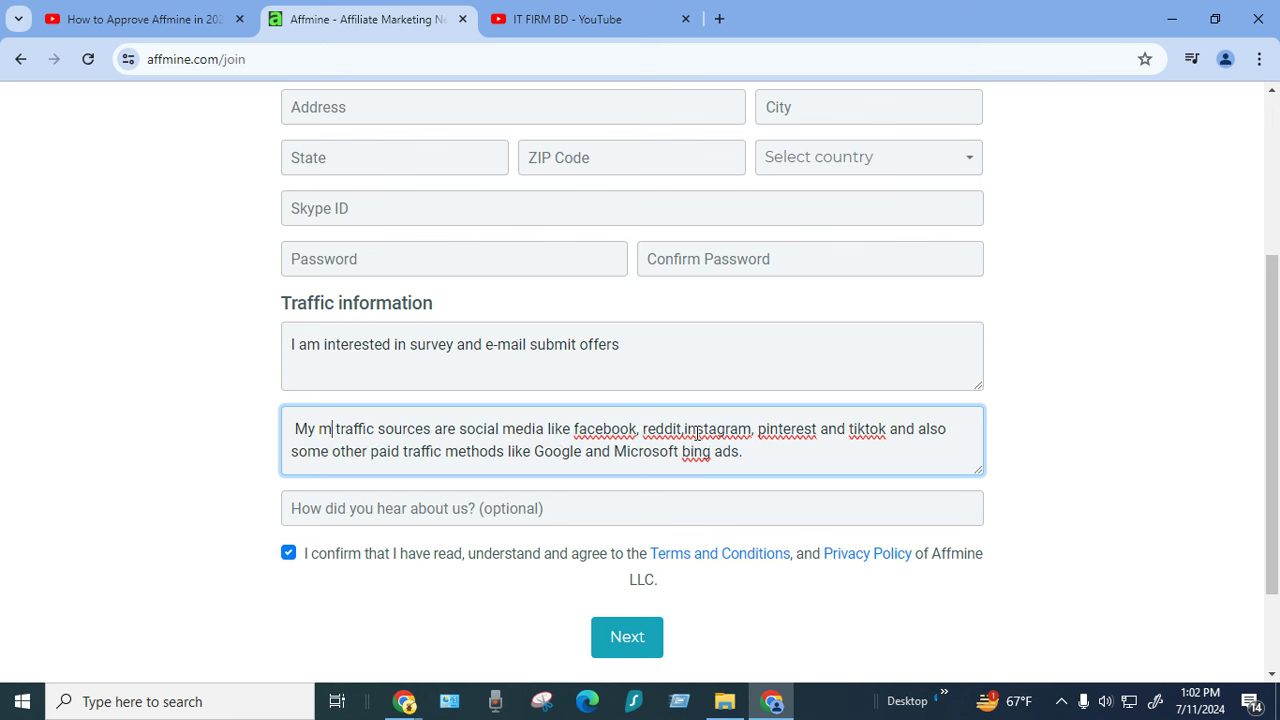
drag(642, 429, 681, 432)
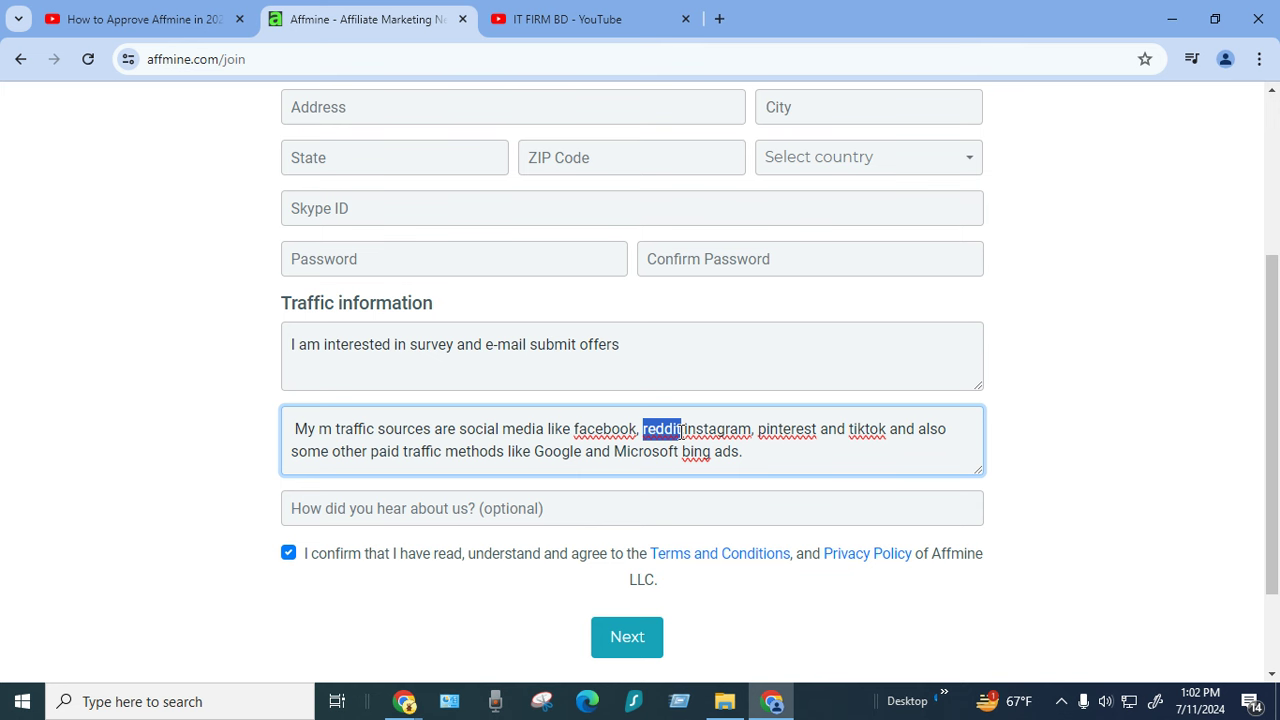
key(BackSpace)
key(BackSpace)
key(BackSpace)
- Enter "IT FIRM BD" as the answer to how you heard about Affmine, and try to proceed with the sign-up
click(542, 510)
text(IT FIRM B)
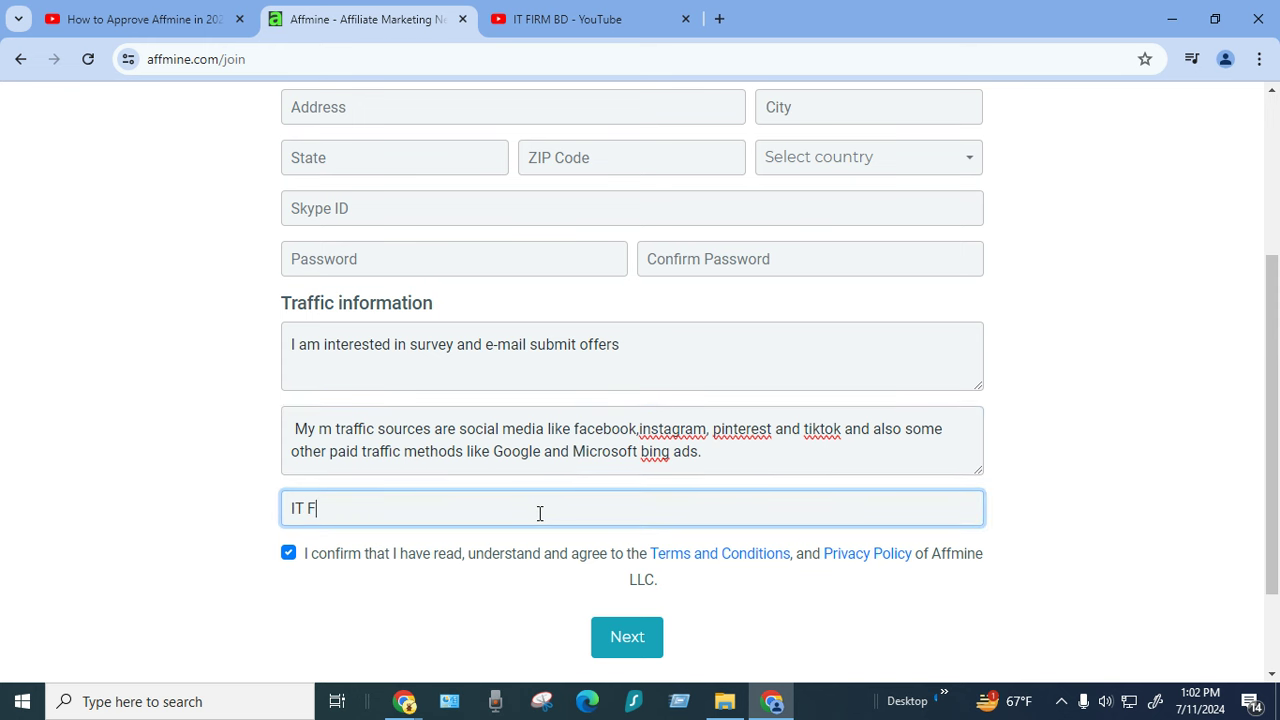
click(649, 639)
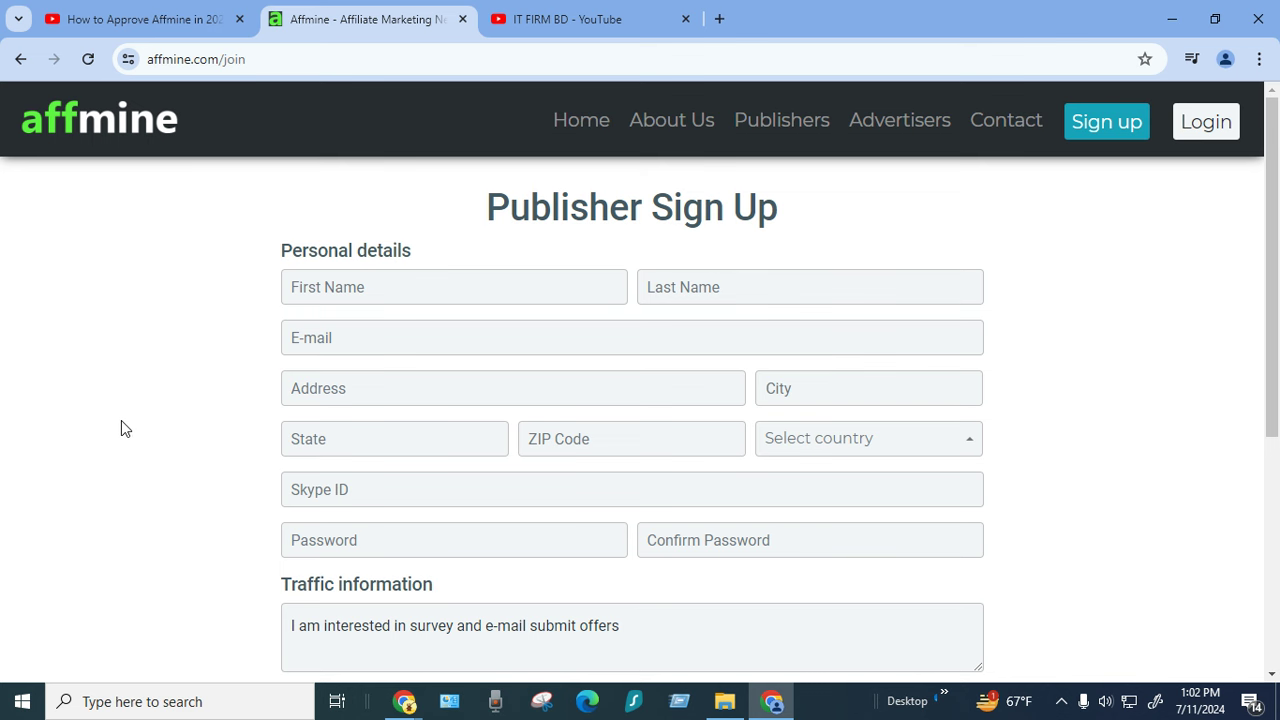
scroll(121, 428, down, 4)
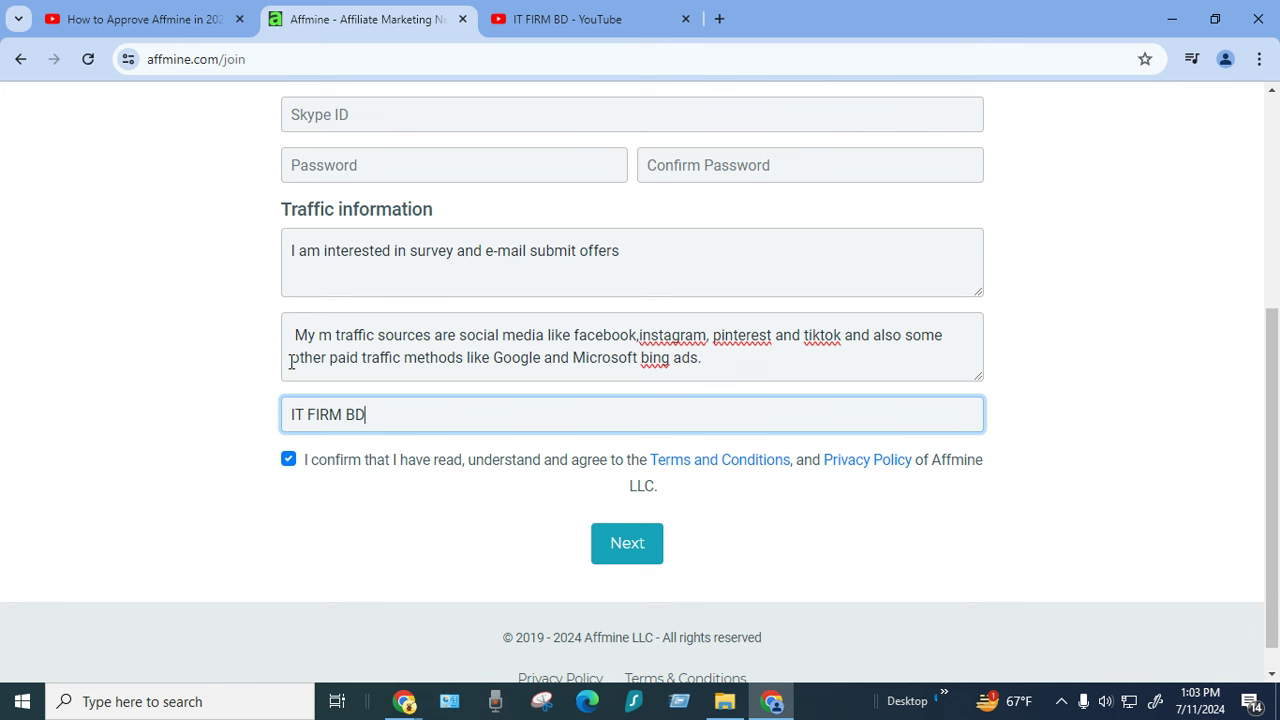
mouse_move(425, 706)
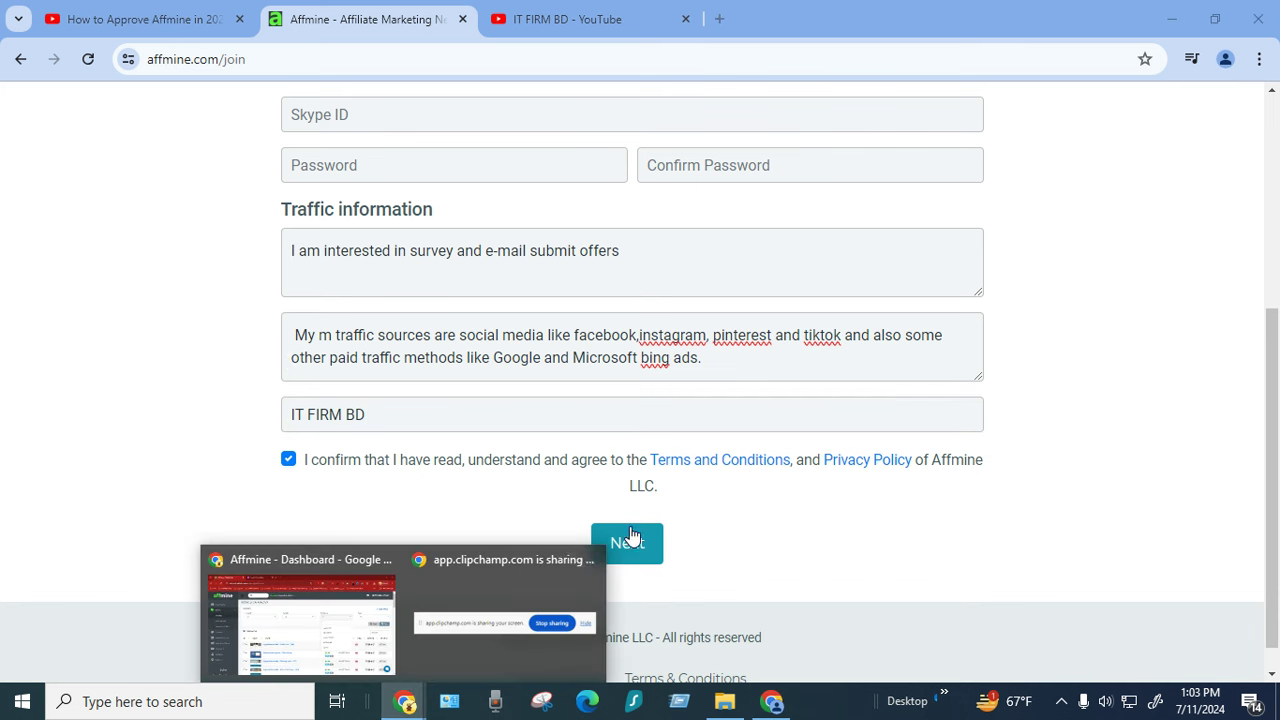
click(450, 632)
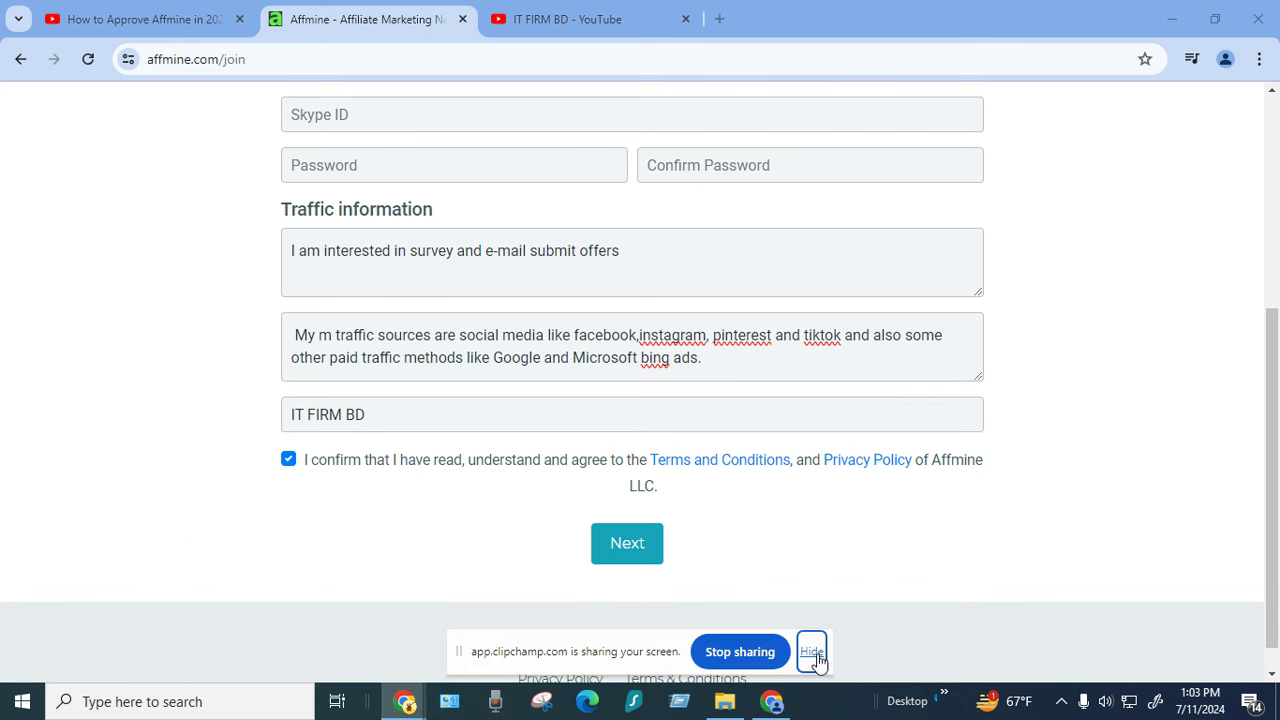